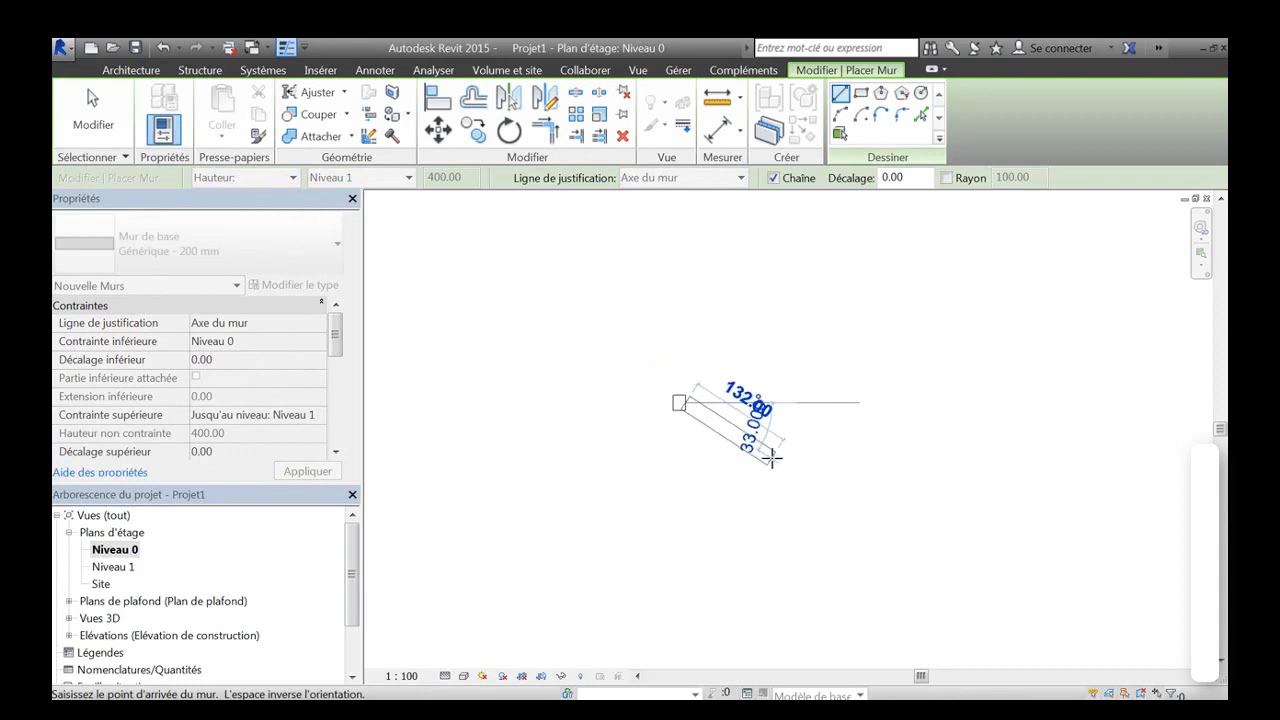
# Array the short wall linearly in a horizontal row with 5 members, placing the second member to its right.
pyautogui.press('Escape')
pyautogui.press('Escape')
pyautogui.click(679, 402)
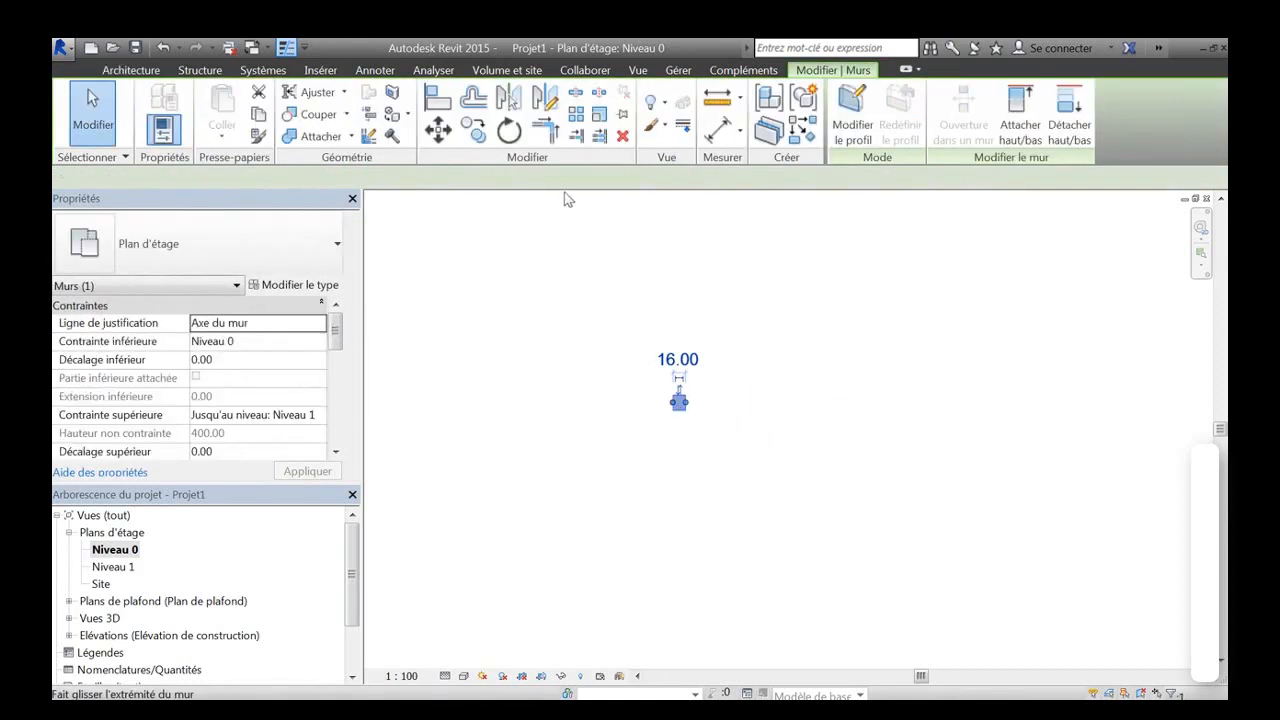
pyautogui.click(575, 114)
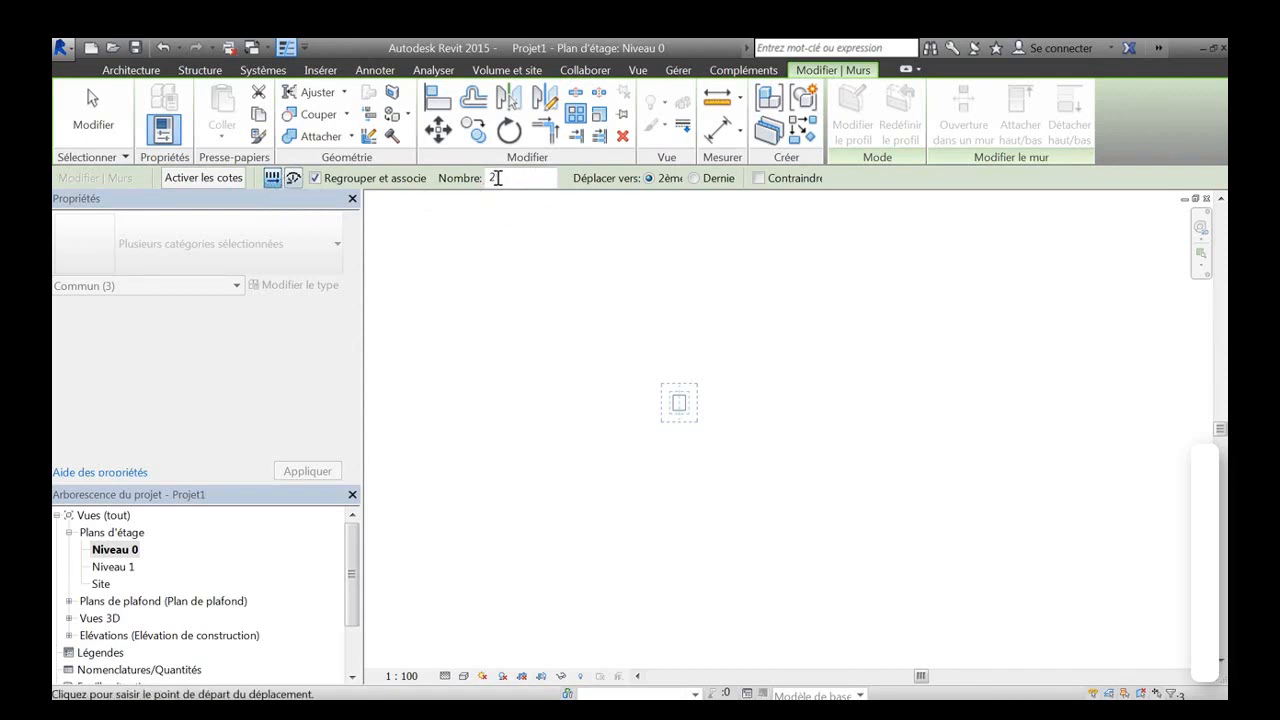
pyautogui.write('5')
pyautogui.moveTo(677, 400); pyautogui.dragTo(554, 366, button='middle')
pyautogui.scroll(5, 556, 368)
pyautogui.click(552, 355)
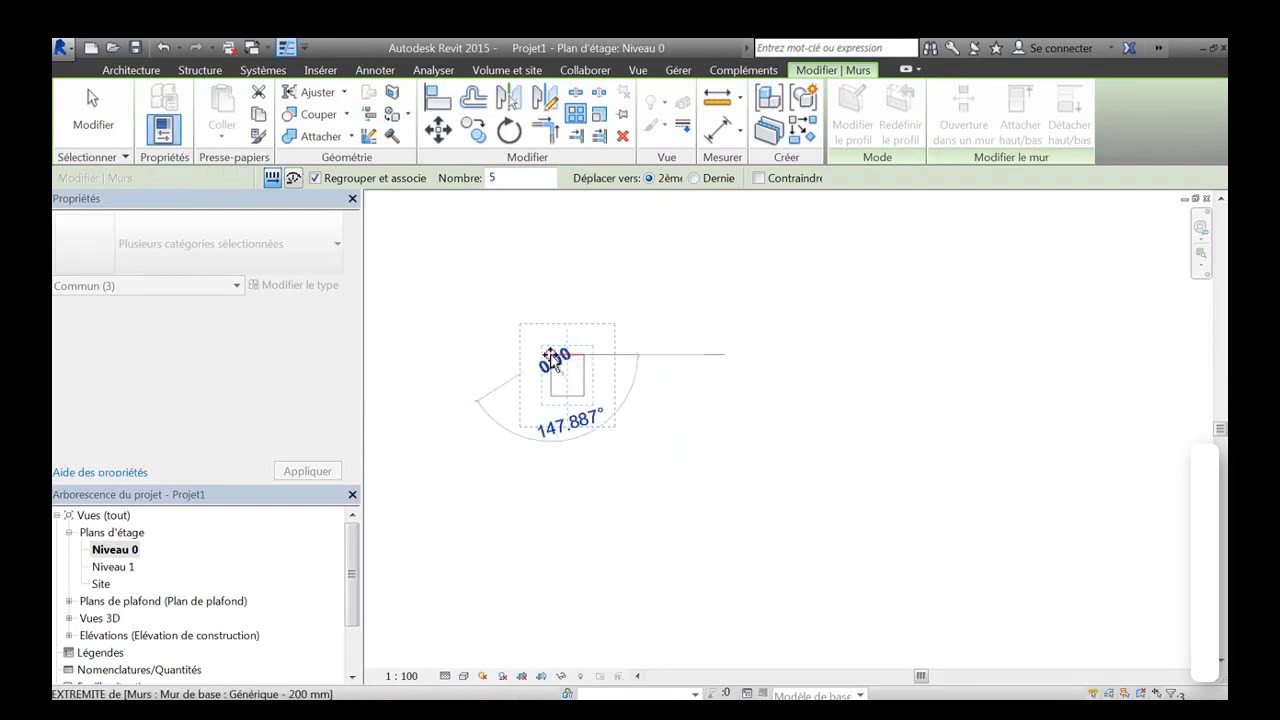
pyautogui.click(670, 355)
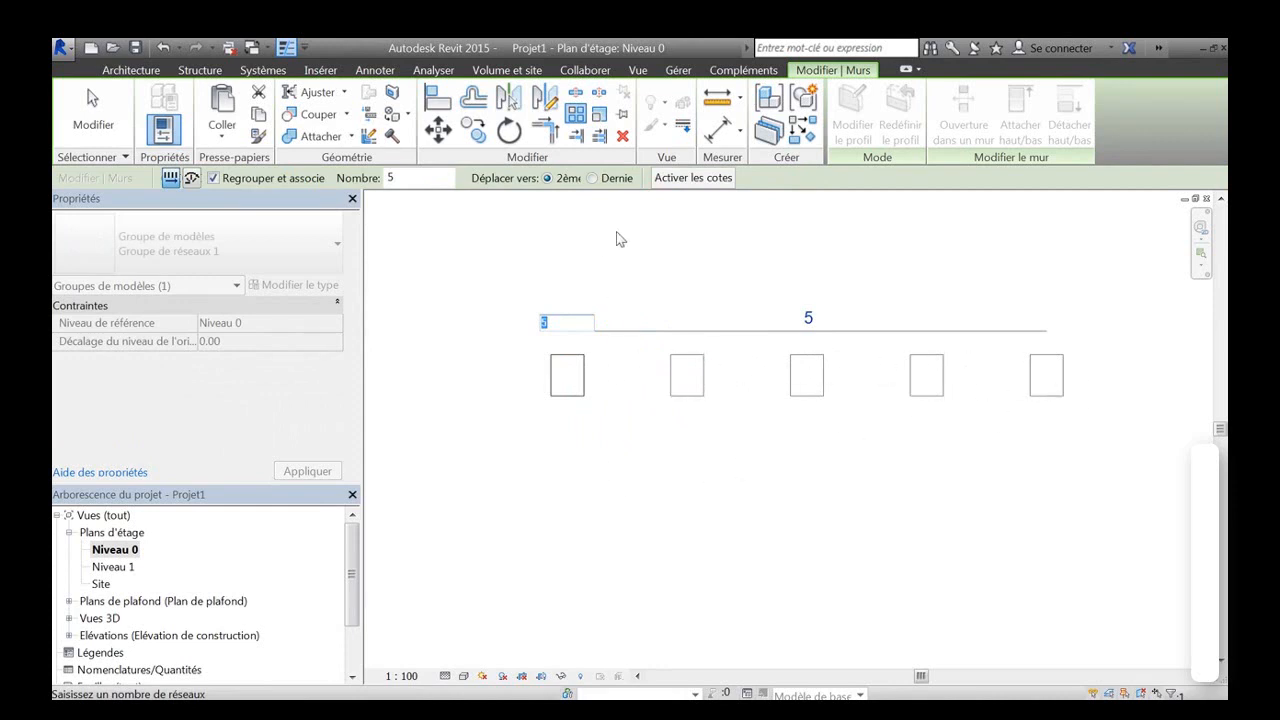
pyautogui.press('Return')
pyautogui.click(778, 468)
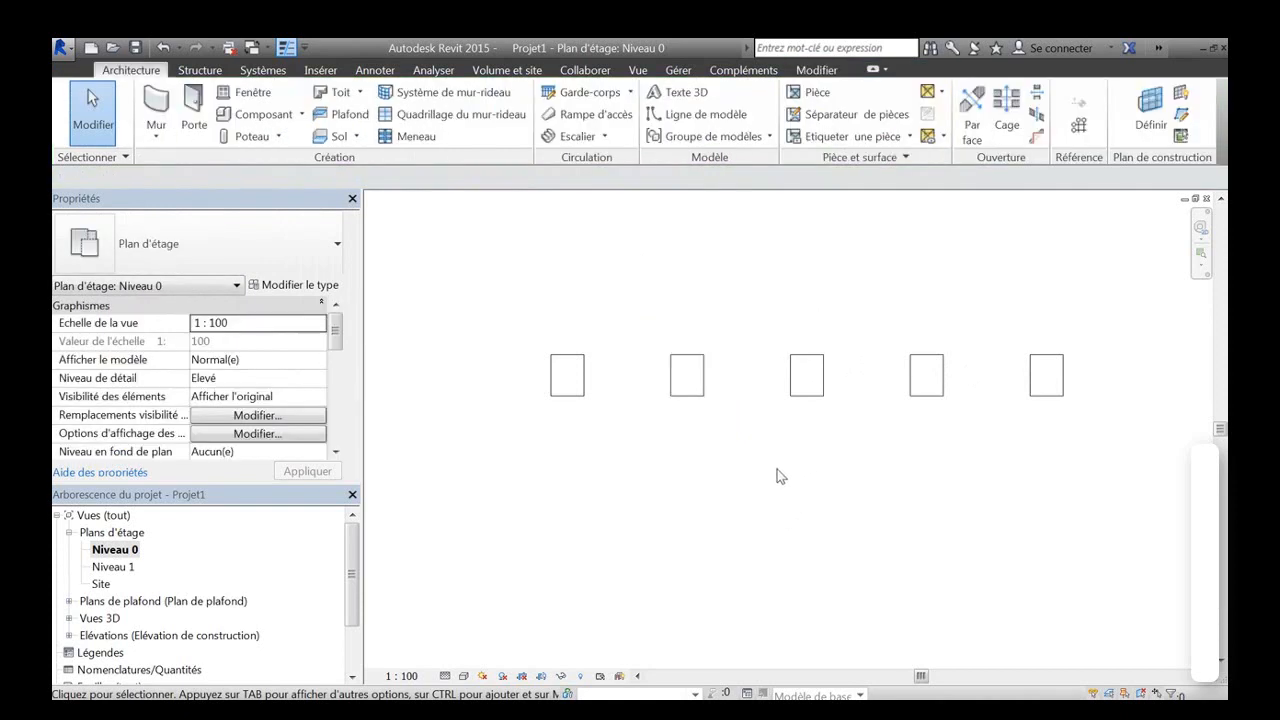
# Set the number of members in the linear array to 7.
pyautogui.scroll(-2, 771, 469)
pyautogui.moveTo(804, 500); pyautogui.dragTo(681, 442, button='middle')
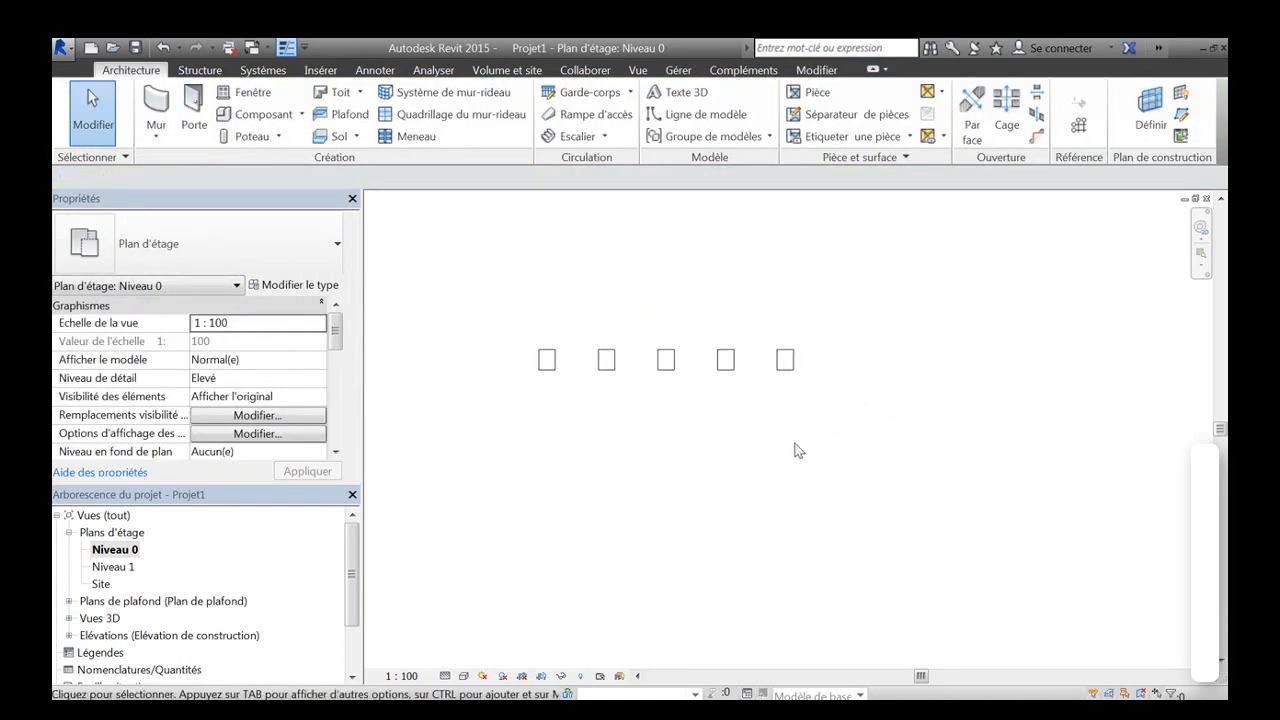
pyautogui.click(785, 376)
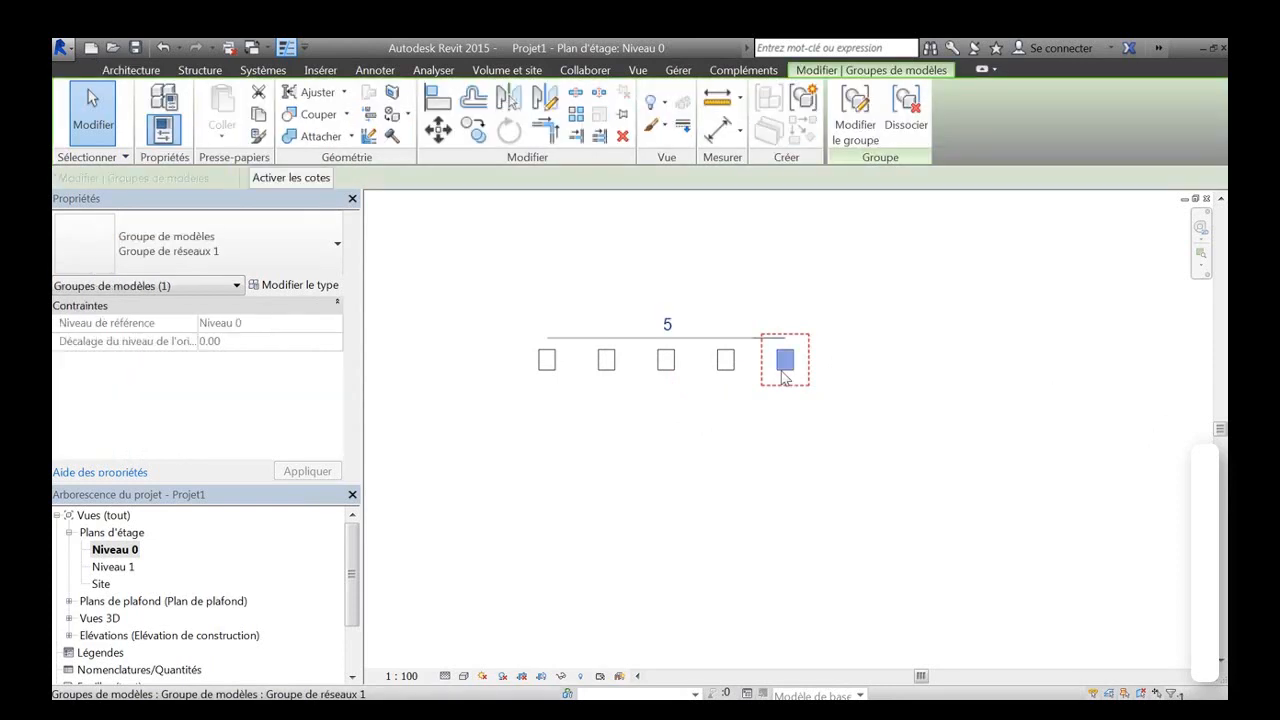
pyautogui.click(667, 328)
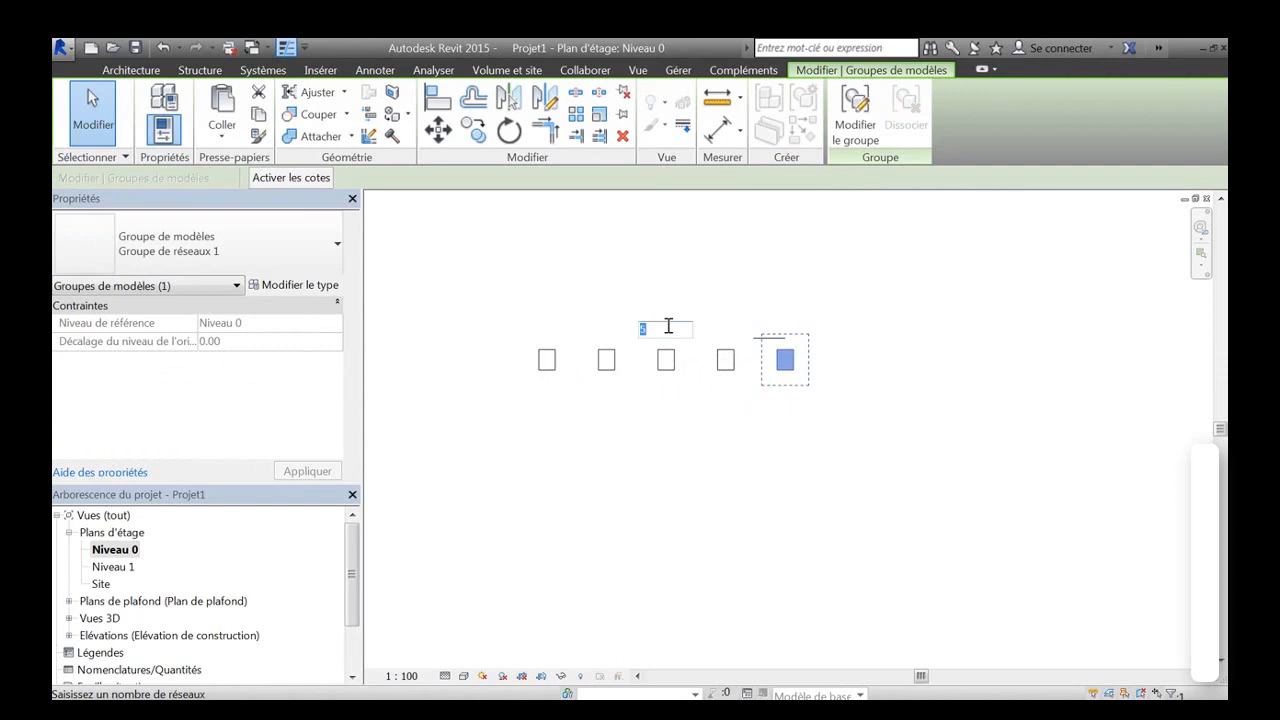
pyautogui.write('7')
pyautogui.press('Return')
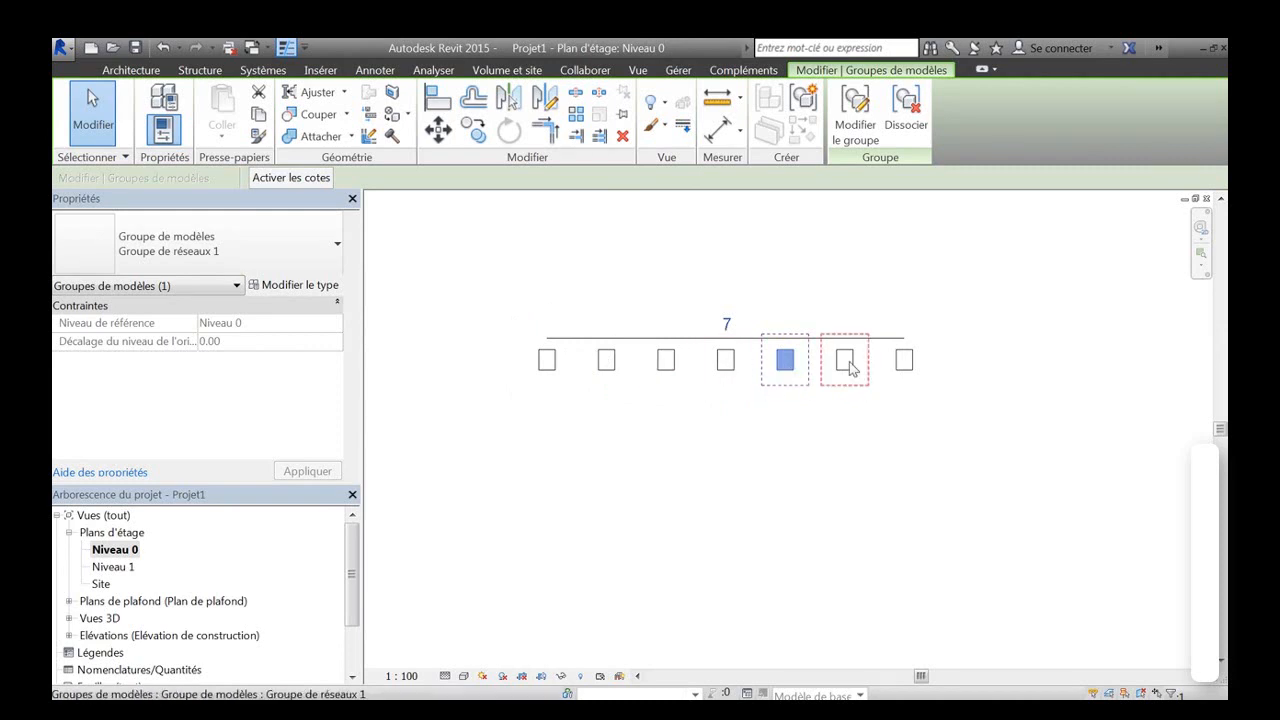
# Set the linear array to 4 members and move its last member so the row slants upward to the right.
pyautogui.click(728, 326)
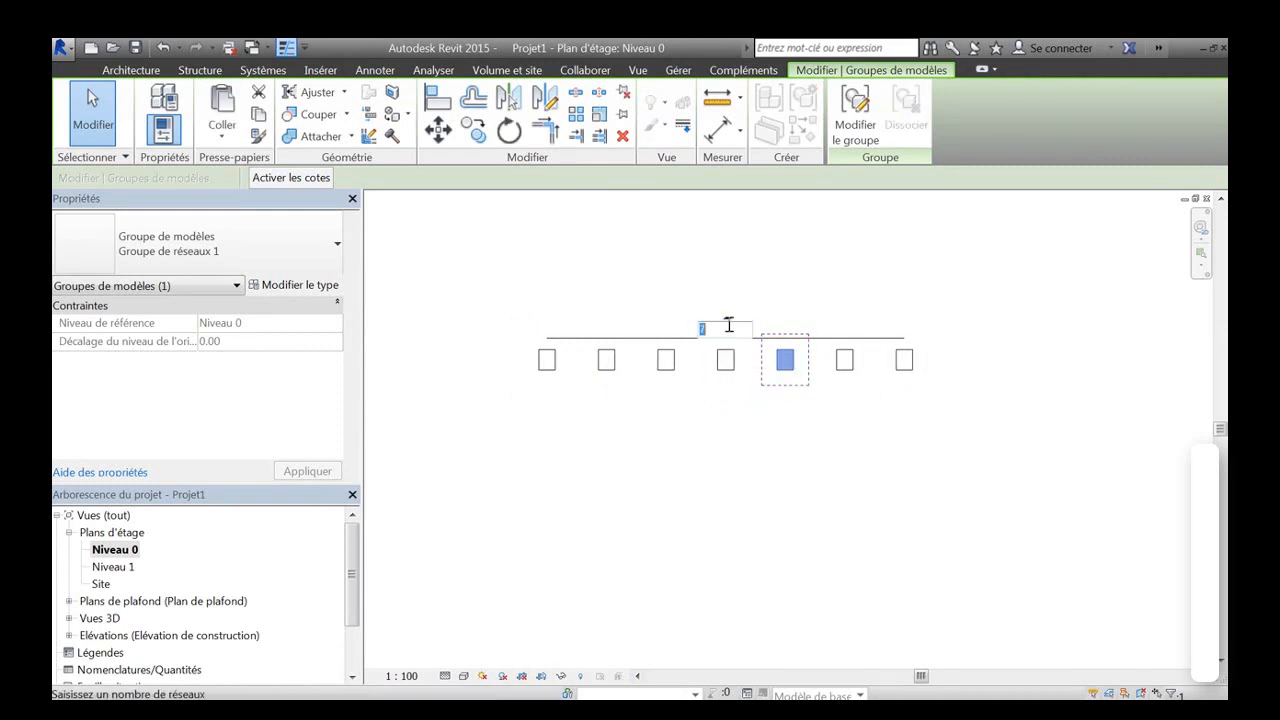
pyautogui.press('Return')
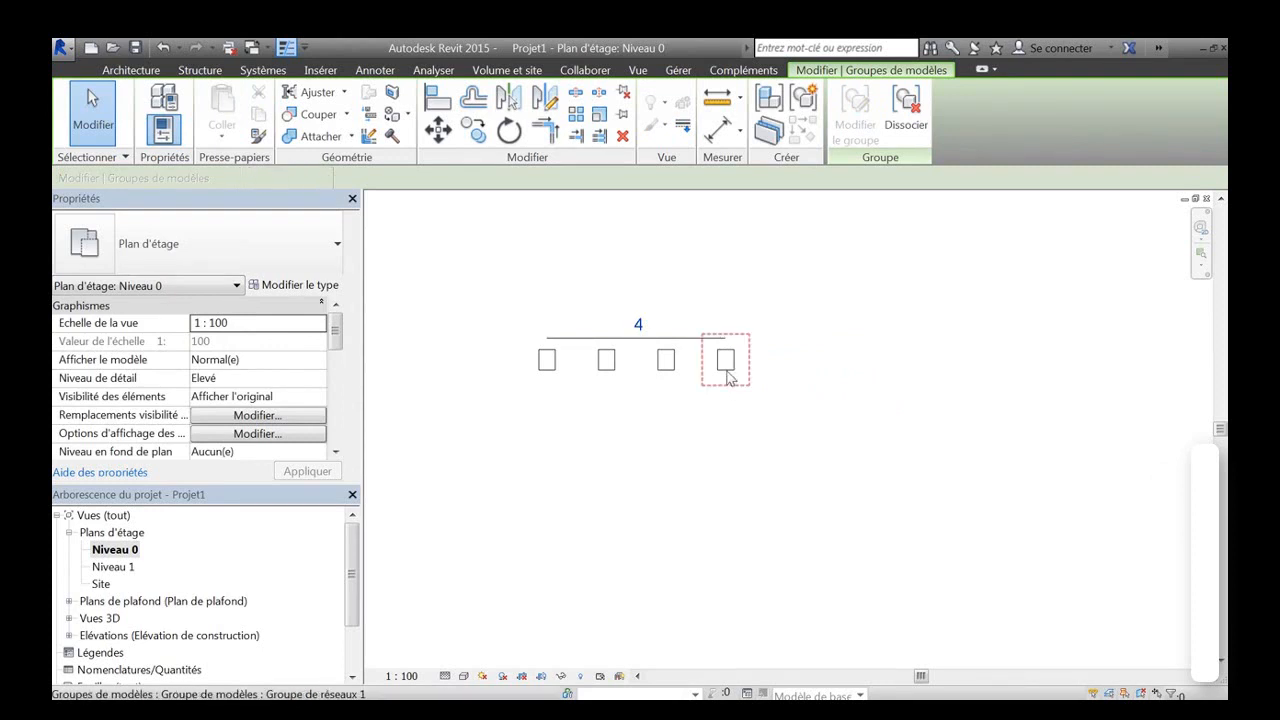
pyautogui.click(751, 366)
pyautogui.moveTo(729, 362); pyautogui.dragTo(810, 519)
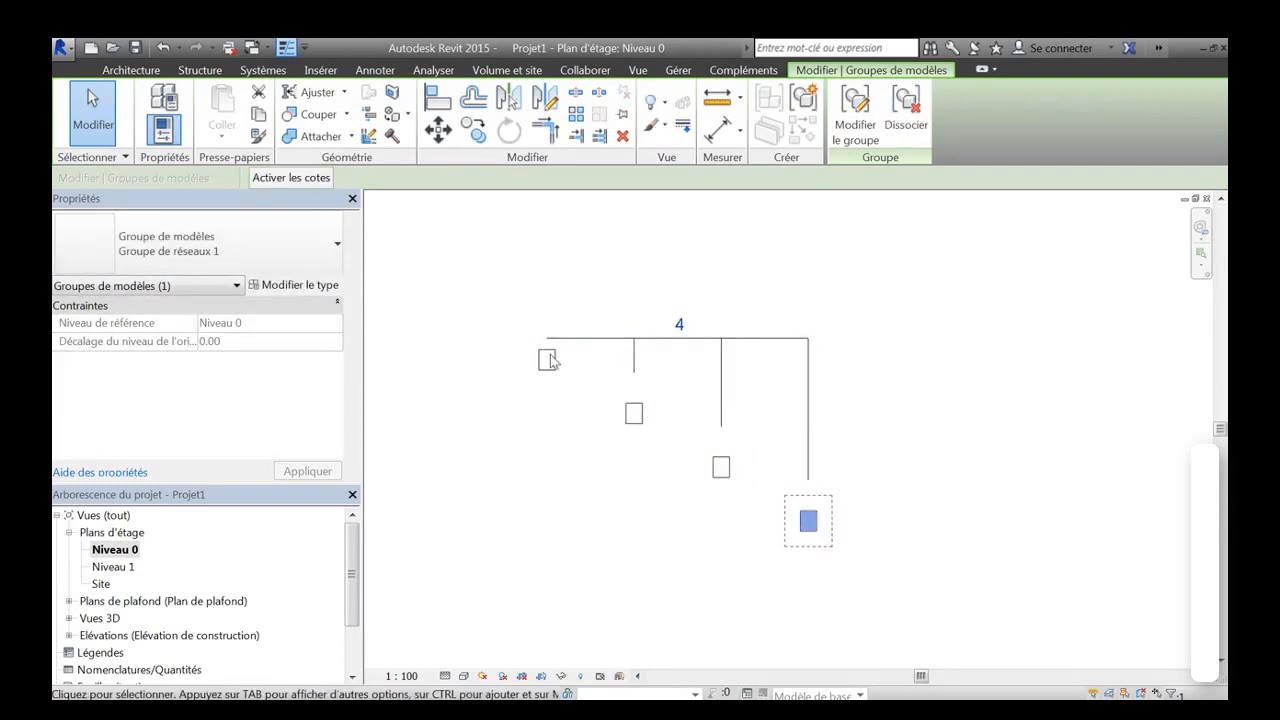
pyautogui.moveTo(808, 520); pyautogui.dragTo(749, 251)
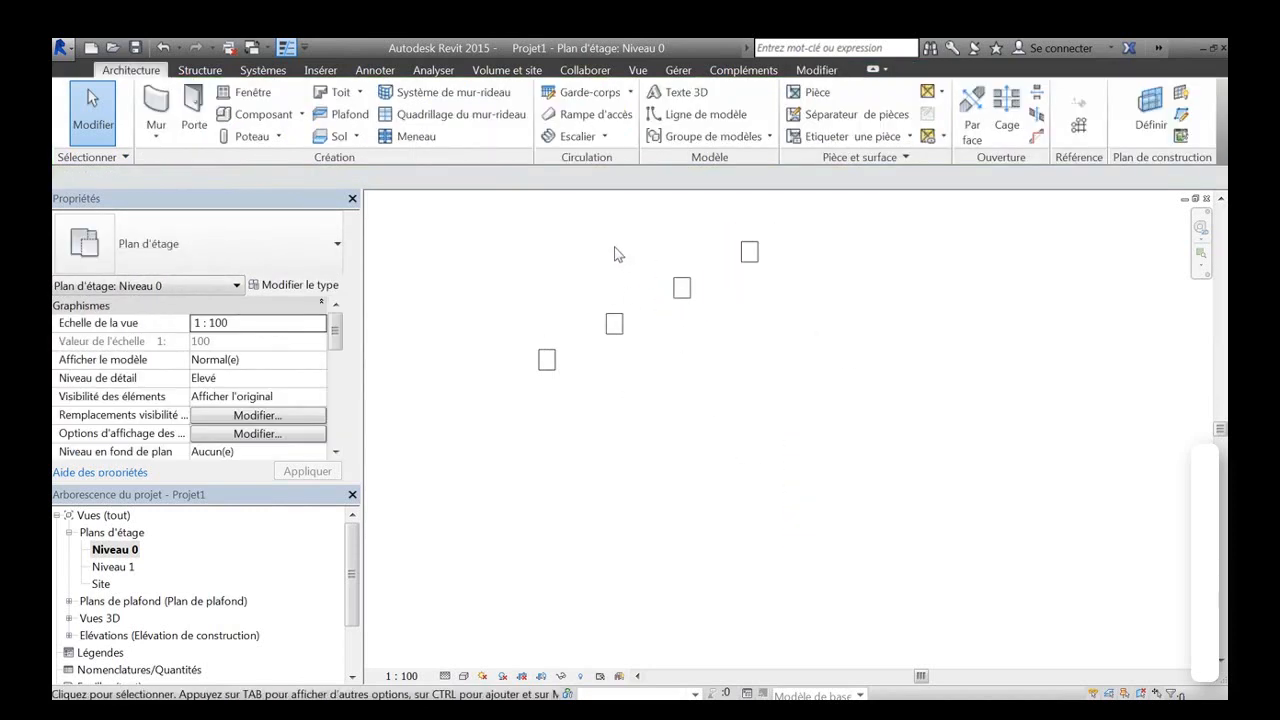
# Delete the four array members and draw a new short wall about 20 long in their place.
pyautogui.moveTo(829, 215); pyautogui.dragTo(540, 408)
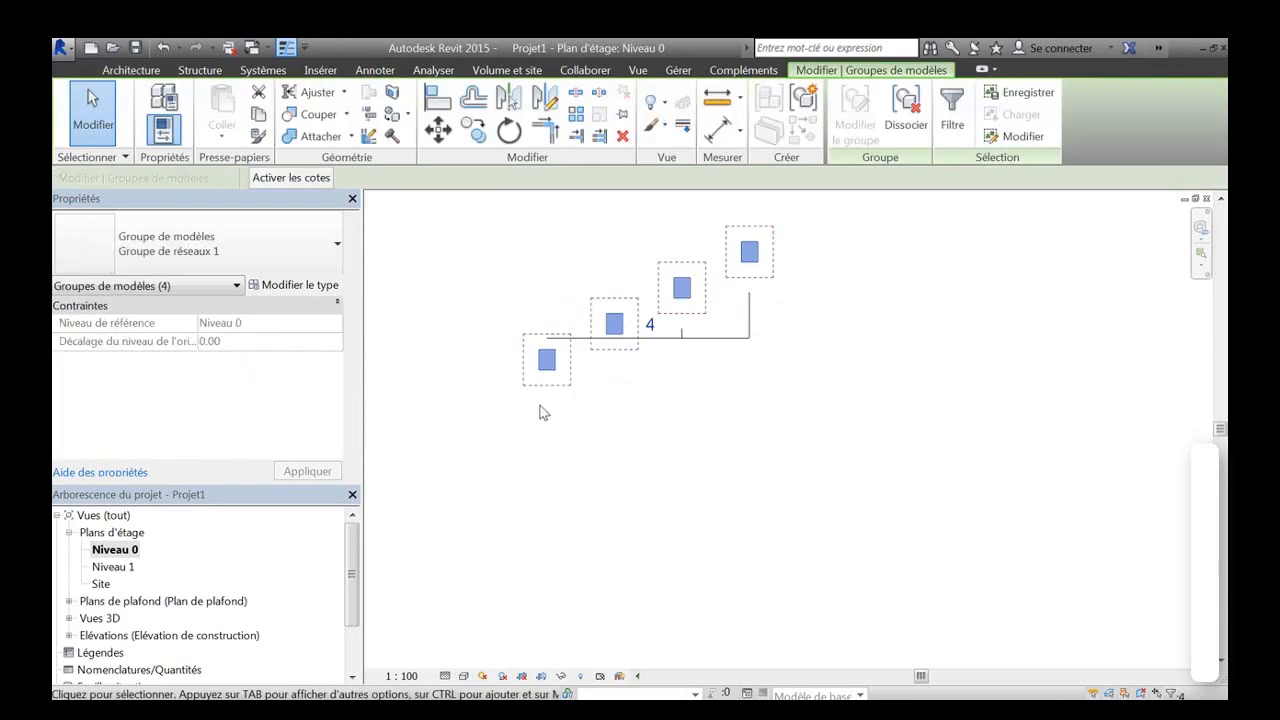
pyautogui.press('Delete')
pyautogui.click(156, 105)
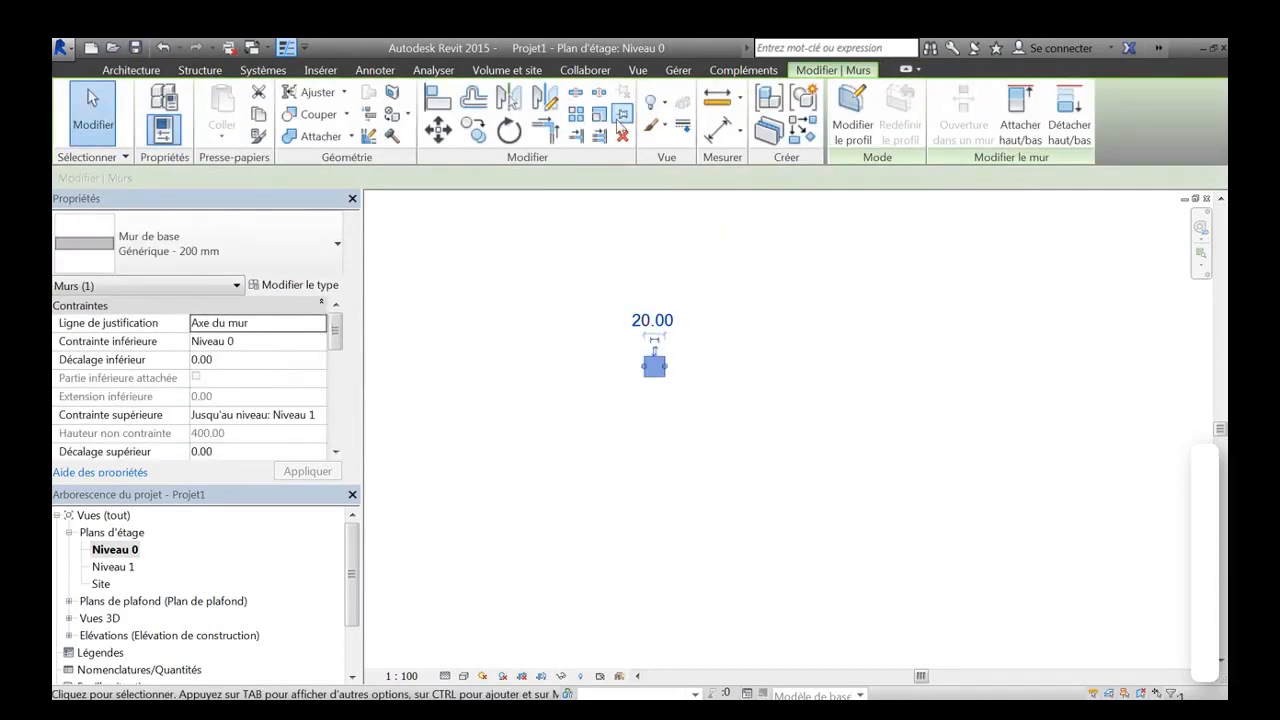
# Array the wall radially with 5 members around a centre about 186 below it, rotating the second member clockwise.
pyautogui.click(578, 117)
pyautogui.click(293, 178)
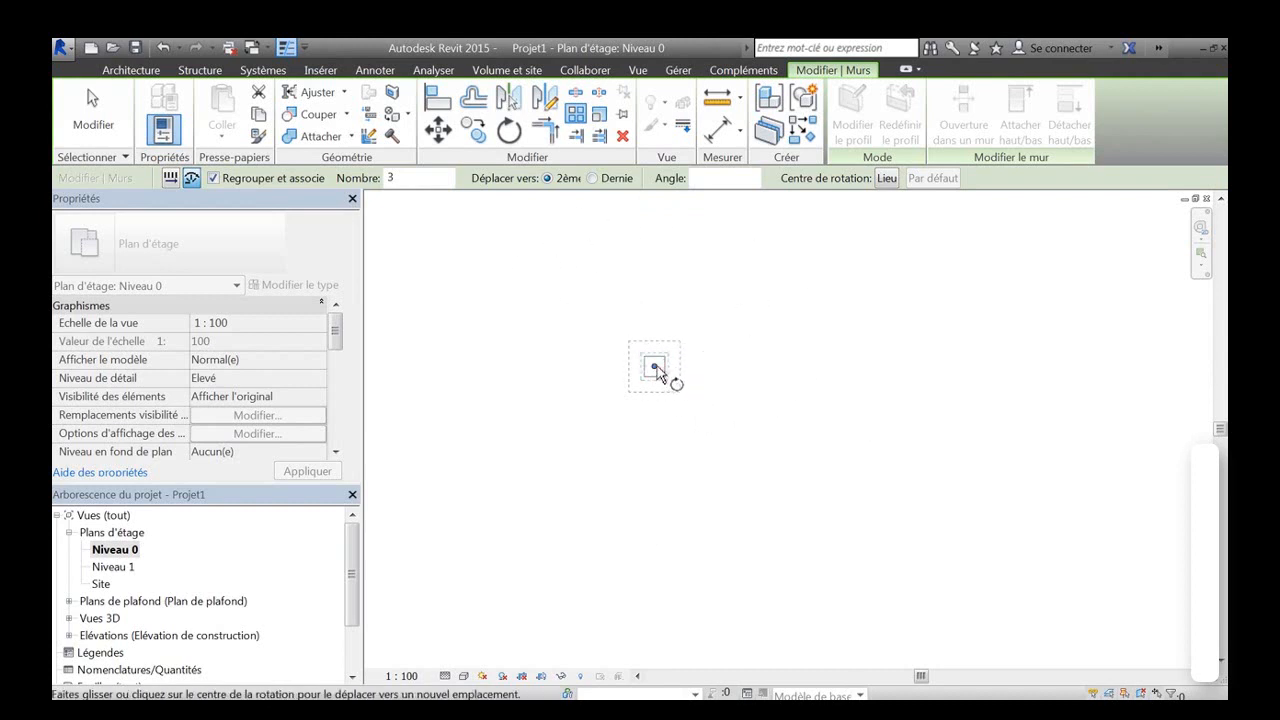
pyautogui.moveTo(655, 372); pyautogui.dragTo(655, 471)
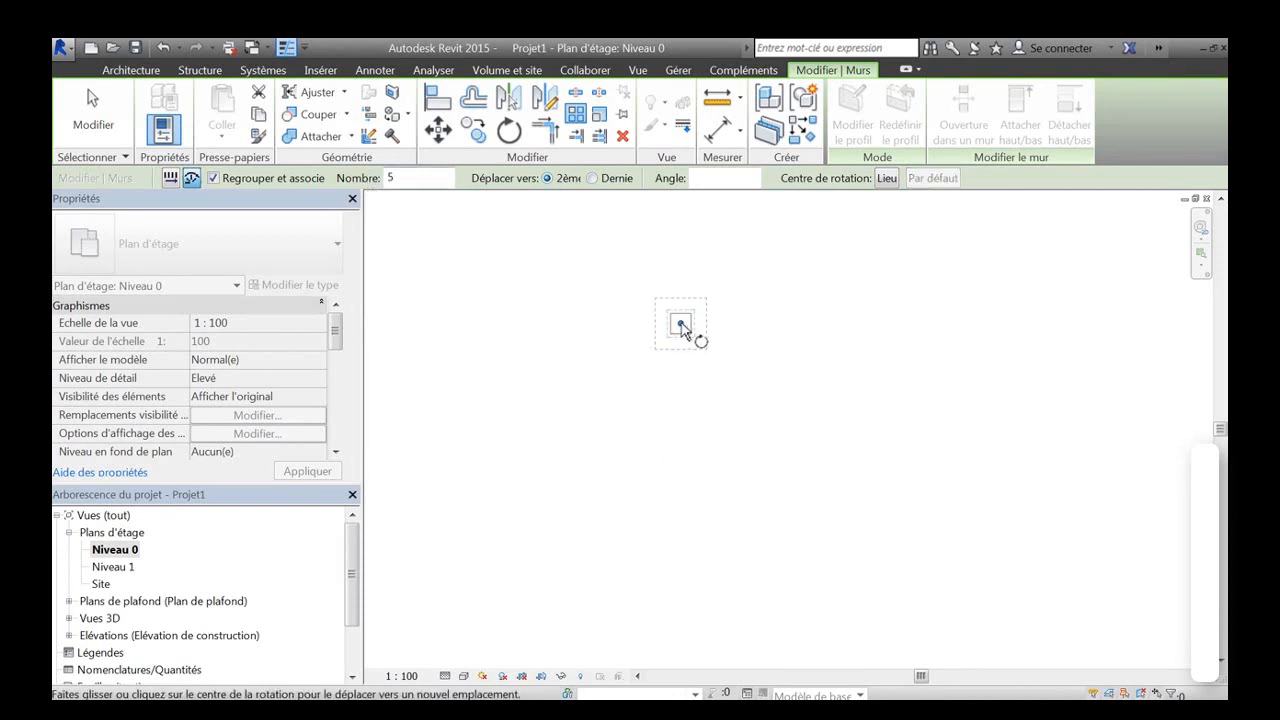
pyautogui.moveTo(681, 323); pyautogui.dragTo(679, 515)
pyautogui.click(692, 336)
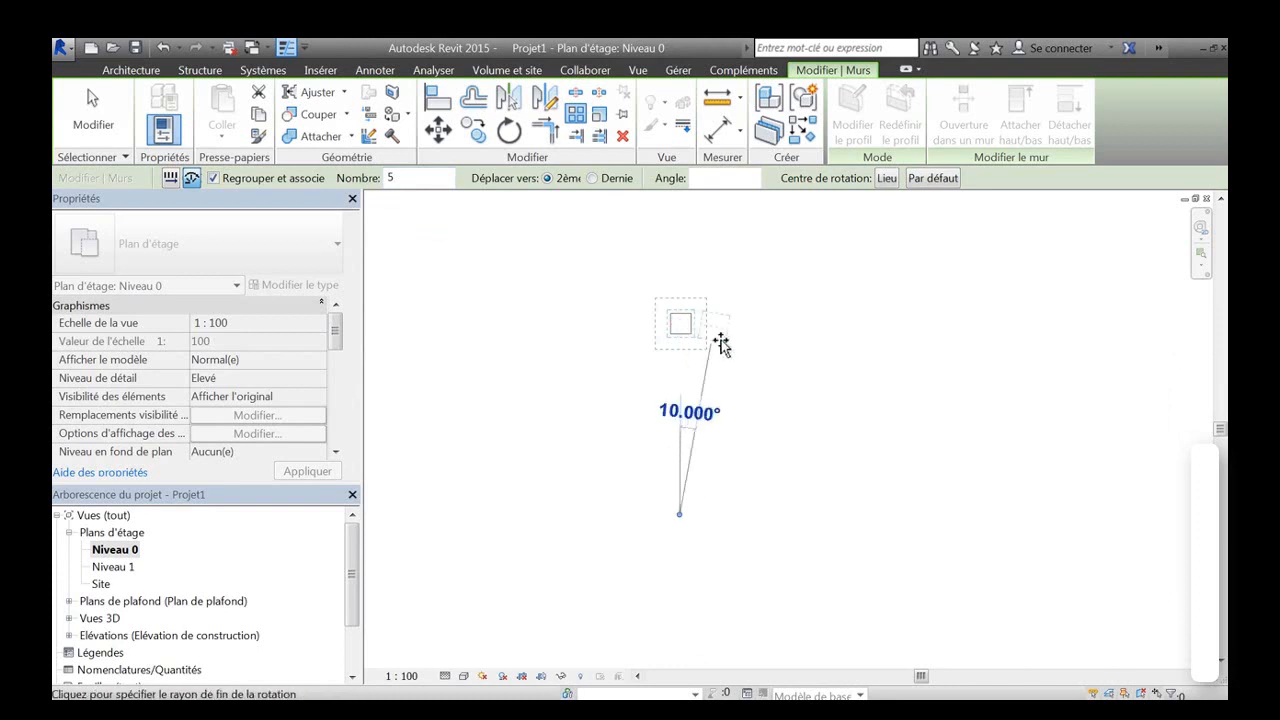
pyautogui.click(803, 389)
pyautogui.moveTo(762, 404); pyautogui.dragTo(736, 367, button='middle')
pyautogui.press('Return')
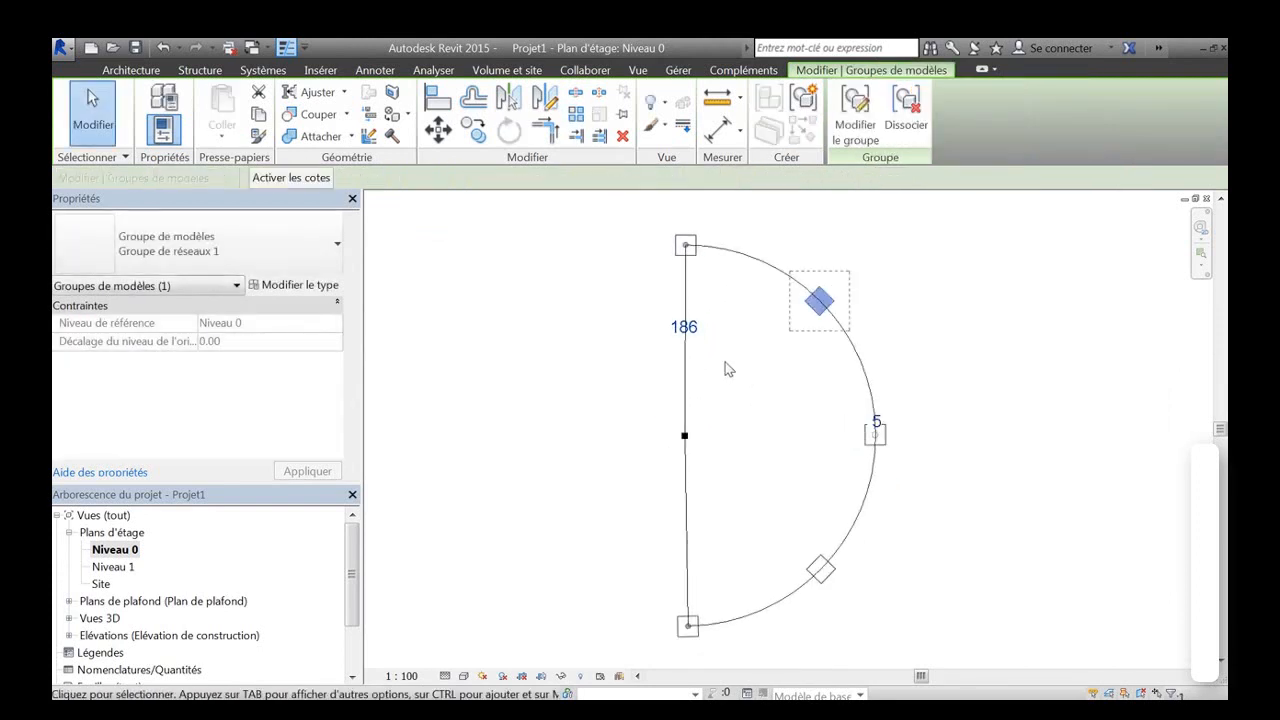
# Set the radial array to 7 members and pull its last member back along the arc to shorten the total sweep.
pyautogui.click(877, 422)
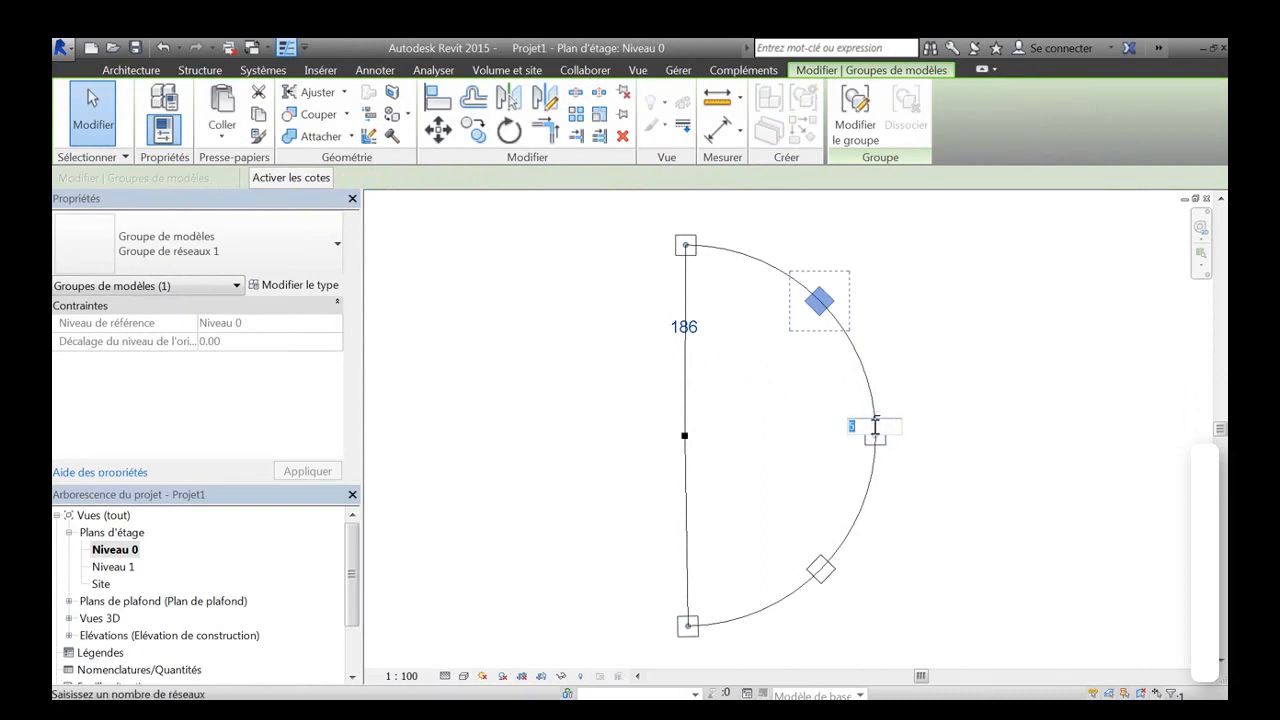
pyautogui.write('7')
pyautogui.press('Return')
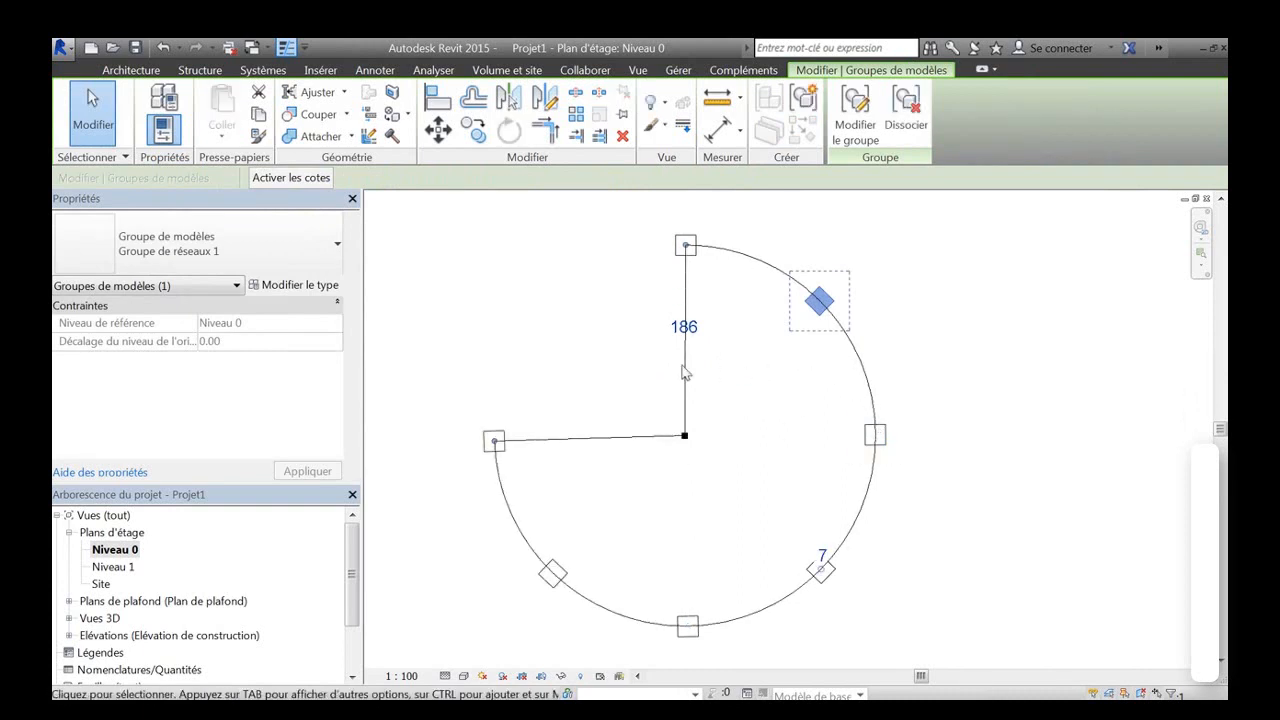
pyautogui.moveTo(494, 441); pyautogui.dragTo(536, 554)
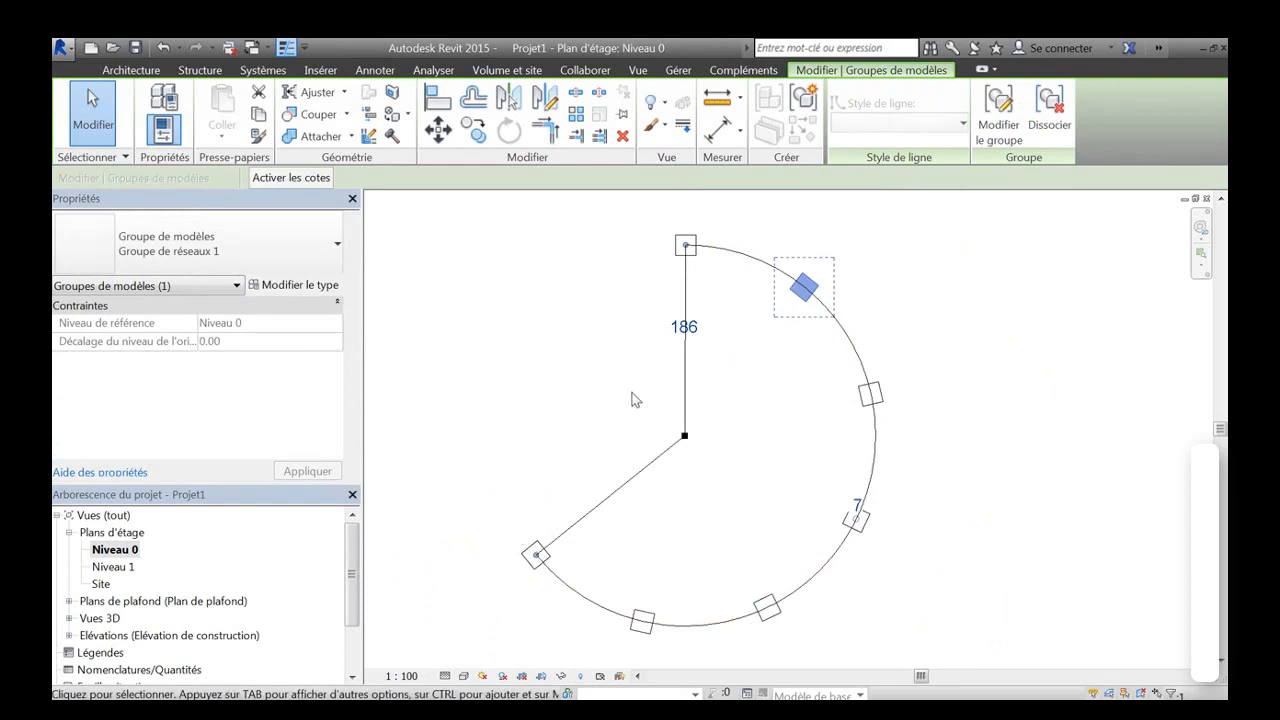
pyautogui.click(552, 218)
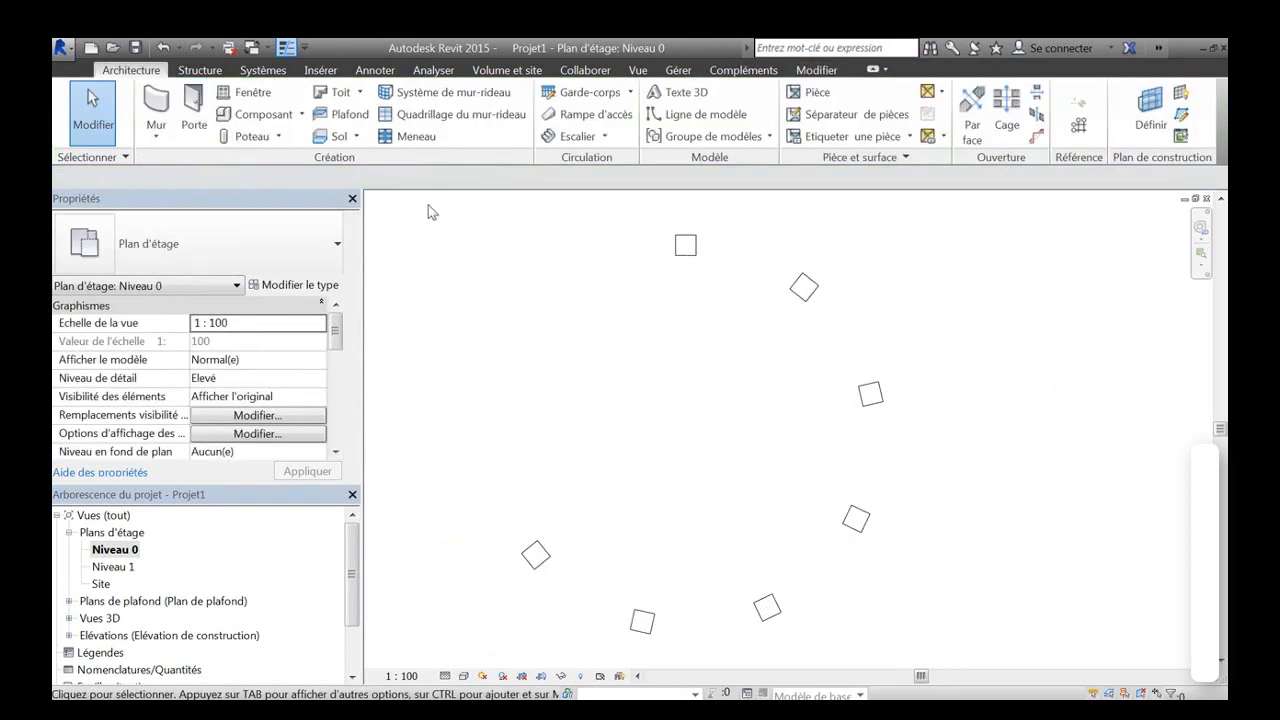
# Delete the whole radial array and draw a new short wall about 20 long.
pyautogui.moveTo(432, 202); pyautogui.dragTo(968, 650)
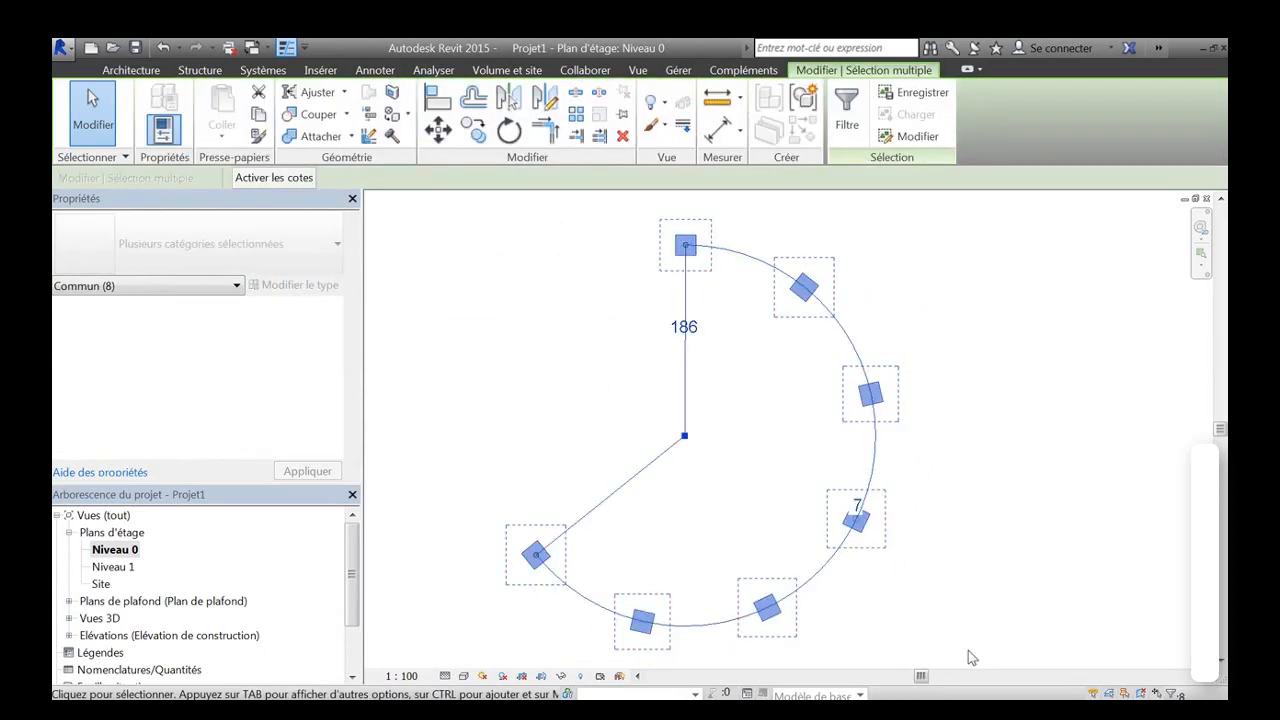
pyautogui.press('Delete')
pyautogui.click(156, 105)
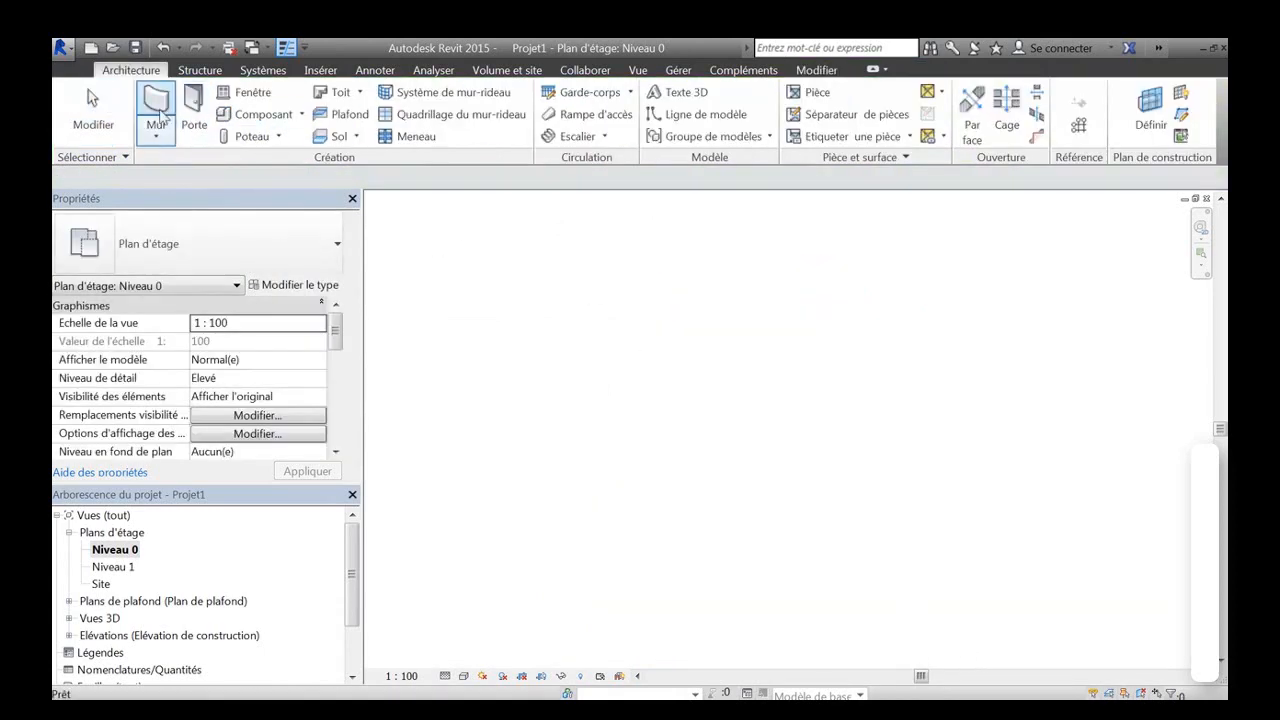
pyautogui.click(708, 311)
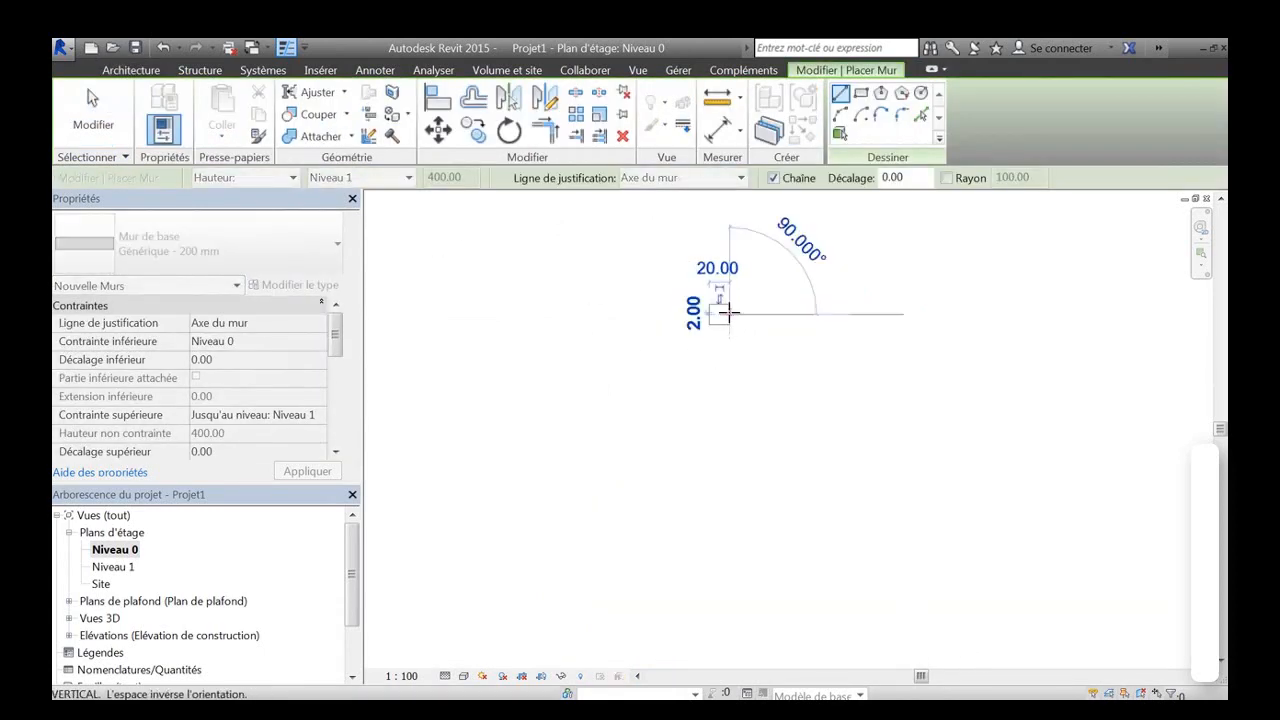
pyautogui.press('Escape')
pyautogui.press('Escape')
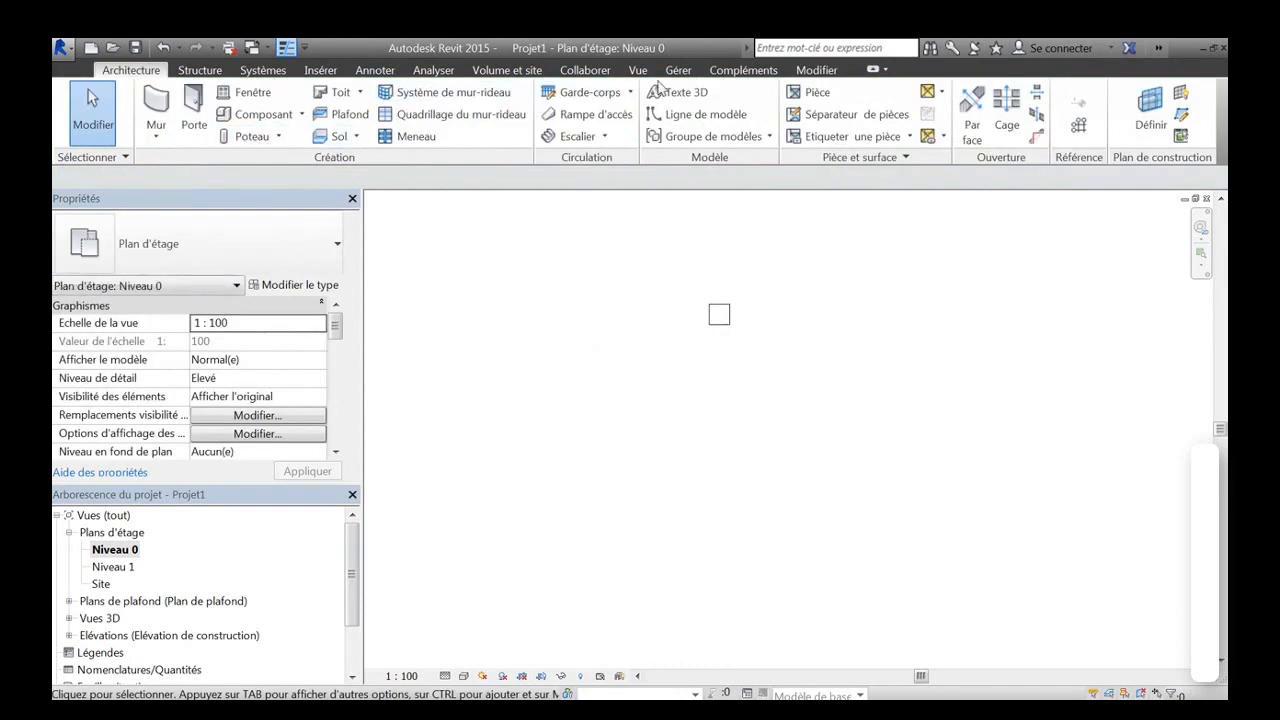
# Array the new wall radially with 5 members using the move-to-last option, around a centre about 255 below it, sweeping clockwise.
pyautogui.click(724, 313)
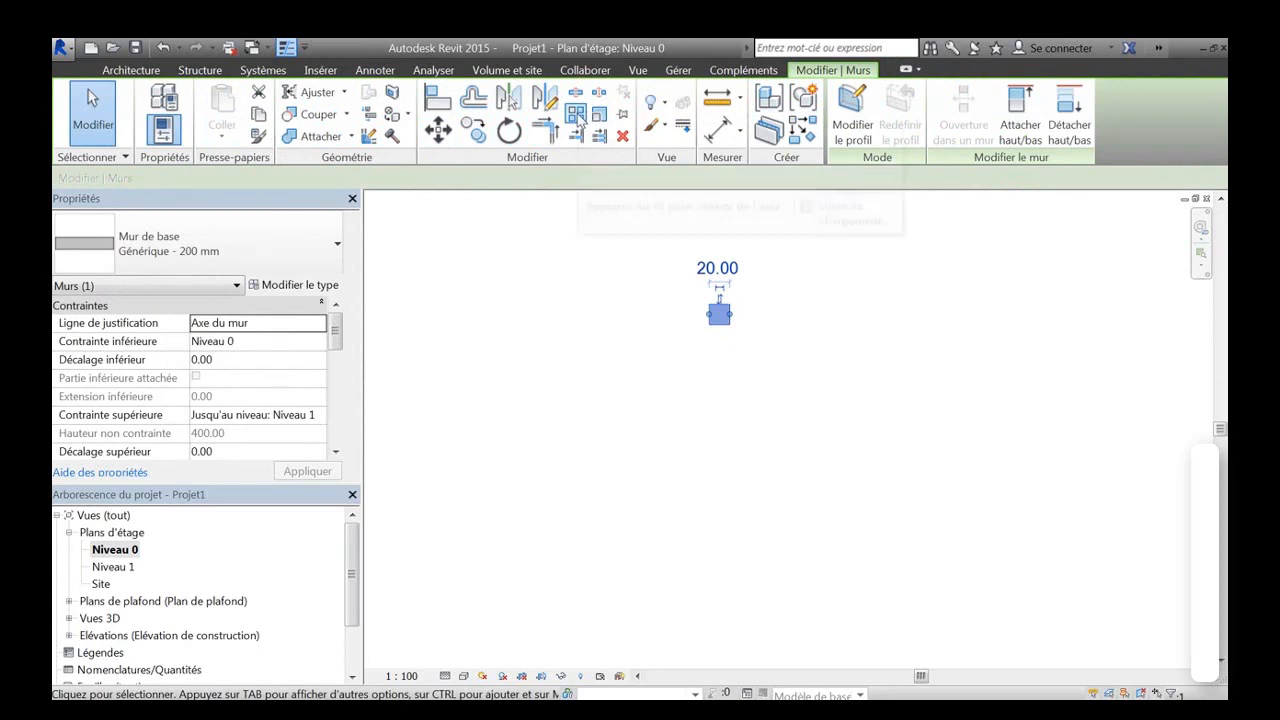
pyautogui.click(556, 133)
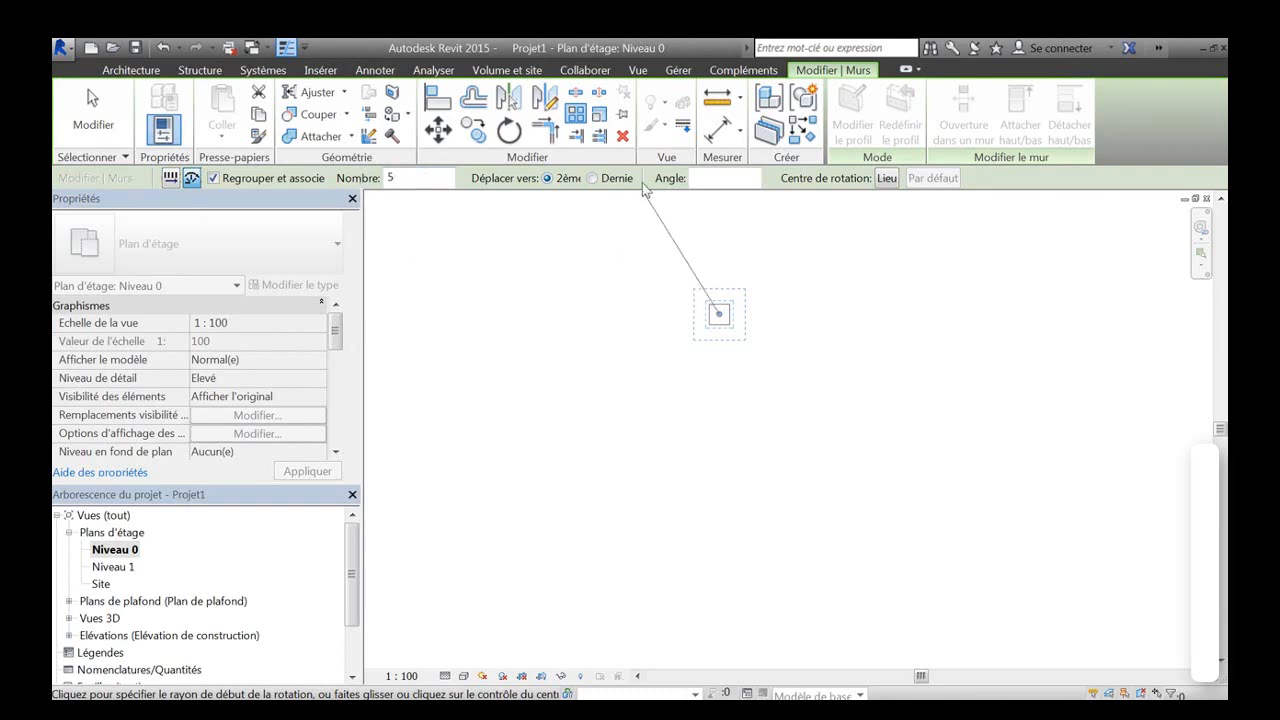
pyautogui.click(592, 180)
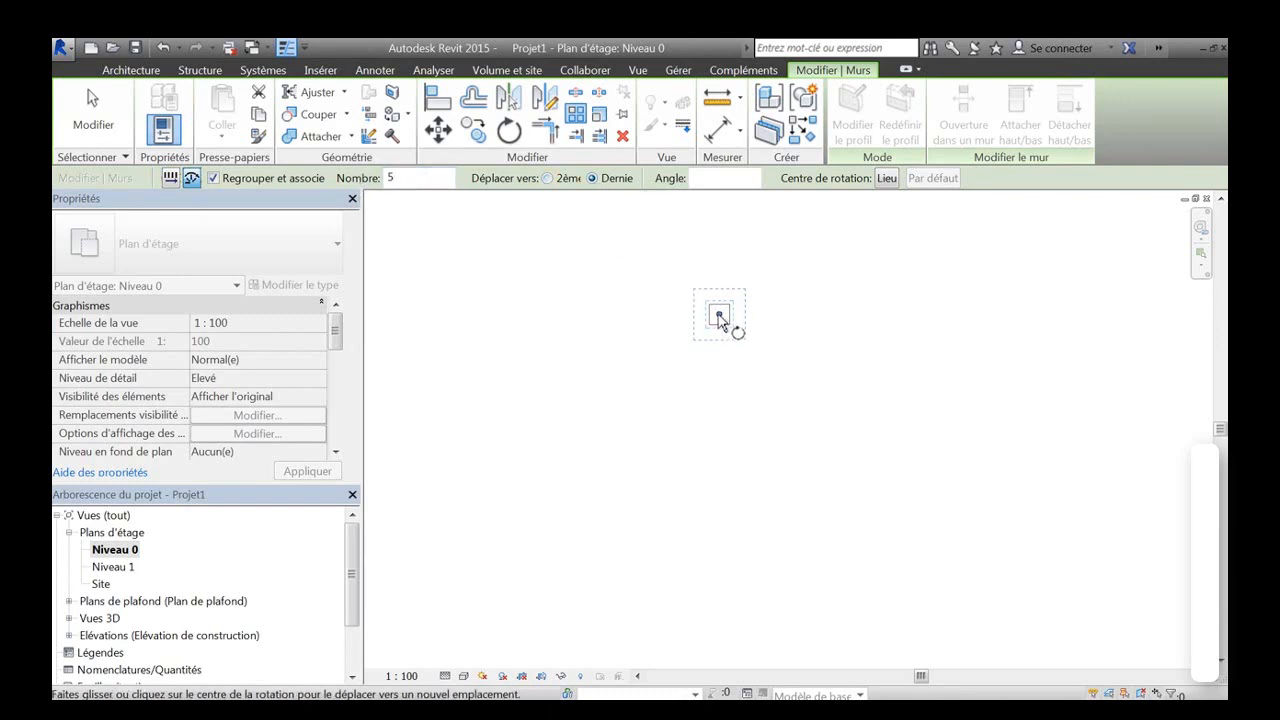
pyautogui.moveTo(718, 314); pyautogui.dragTo(718, 573)
pyautogui.click(718, 485)
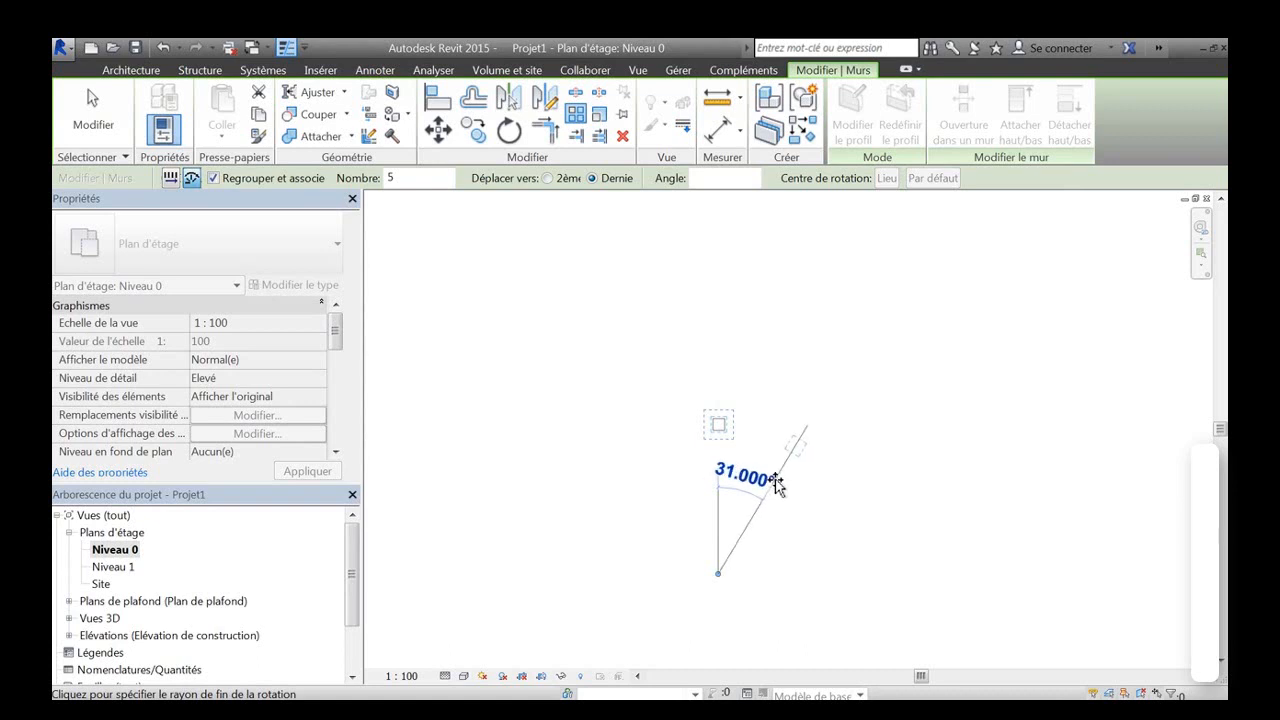
pyautogui.click(825, 621)
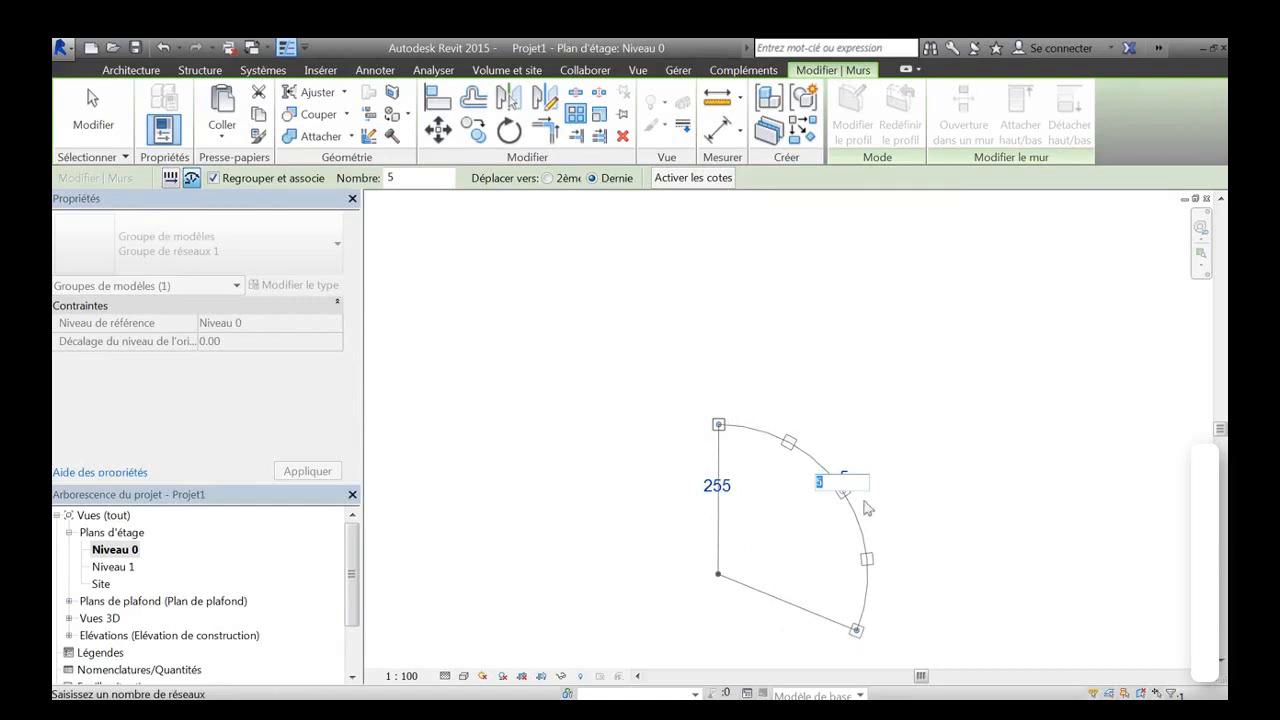
pyautogui.press('Return')
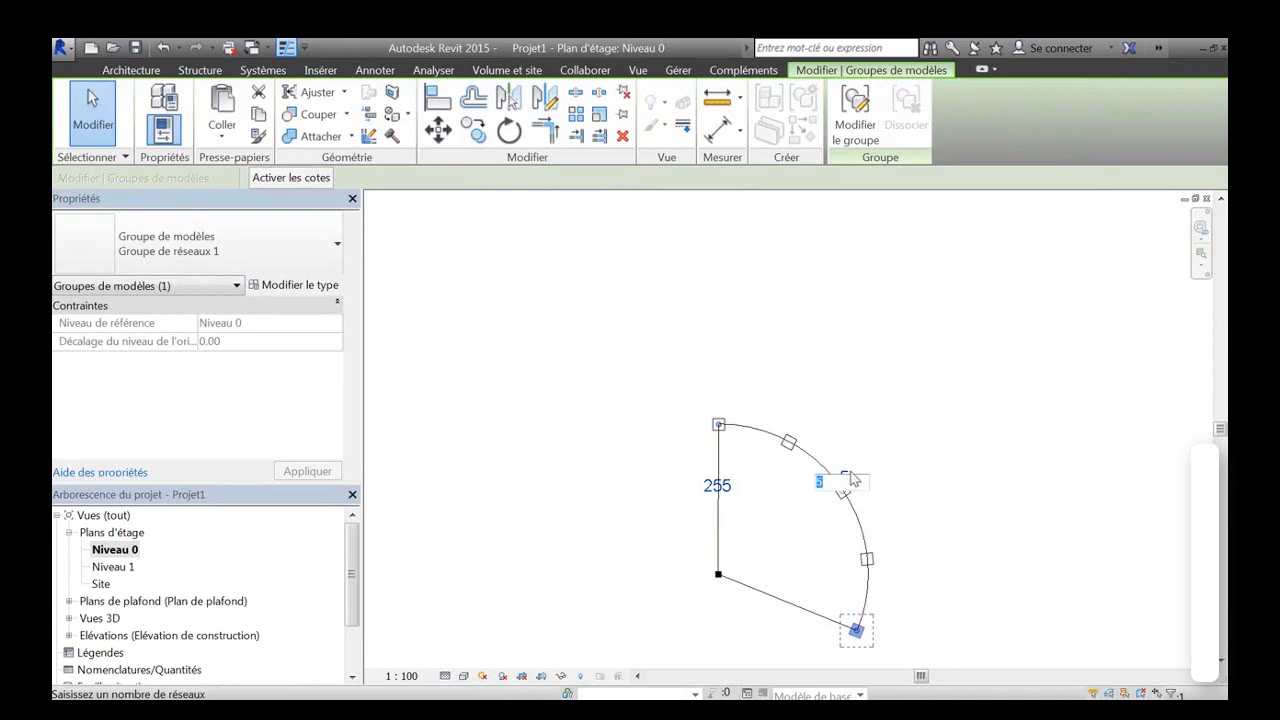
# Set the number of members in the radial array to 6 and dismiss the warning.
pyautogui.press('Return')
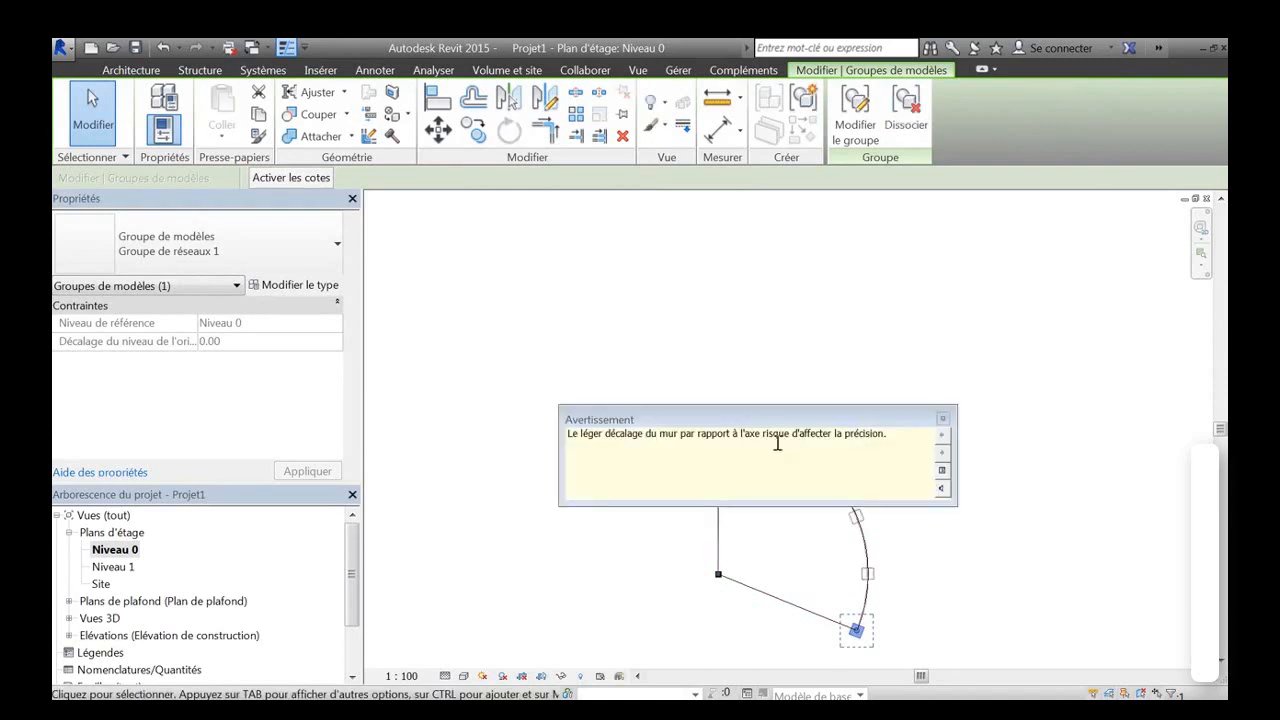
pyautogui.click(942, 418)
pyautogui.moveTo(906, 381); pyautogui.dragTo(892, 348, button='middle')
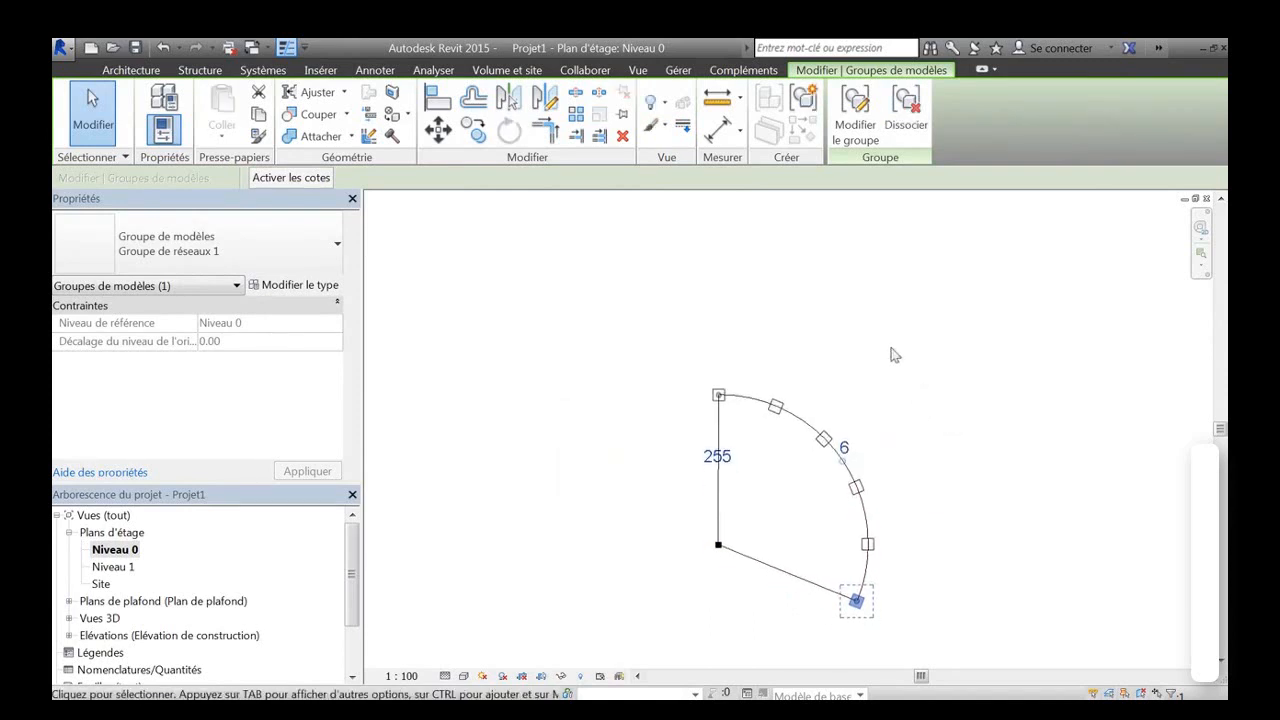
# Delete all members of the radial wall array.
pyautogui.click(578, 355)
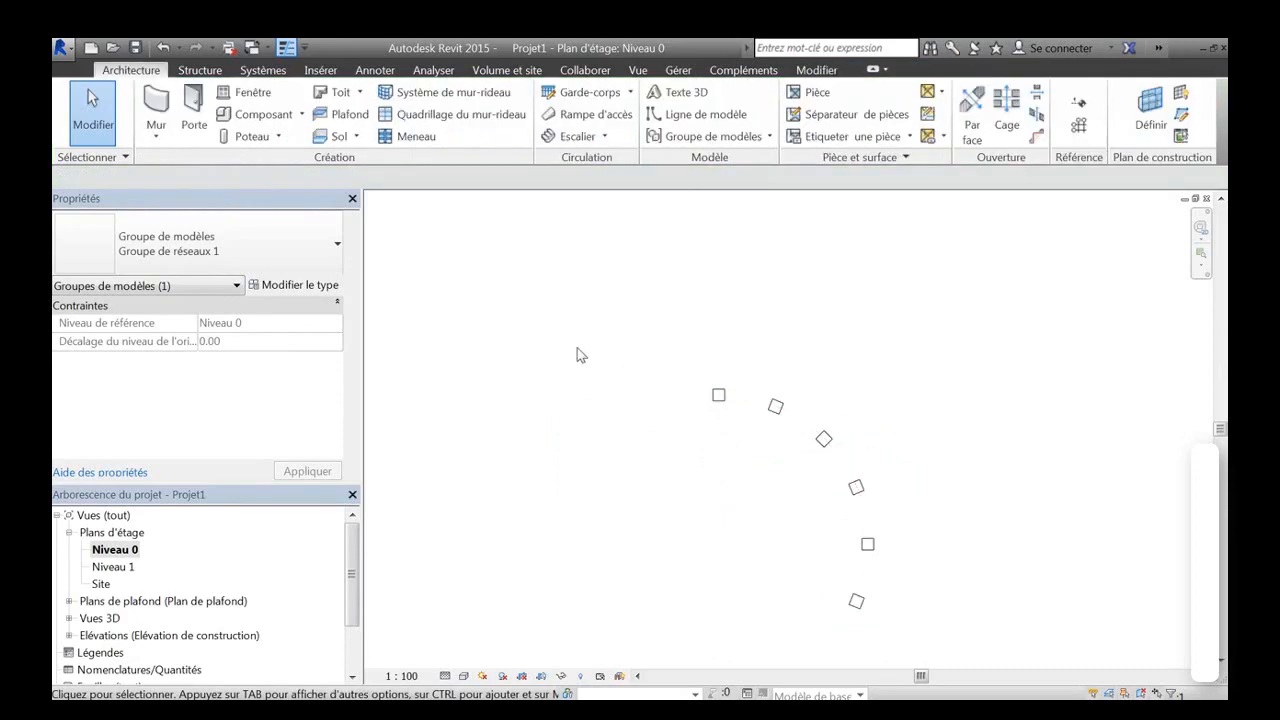
pyautogui.moveTo(617, 290); pyautogui.dragTo(947, 641)
pyautogui.press('Delete')
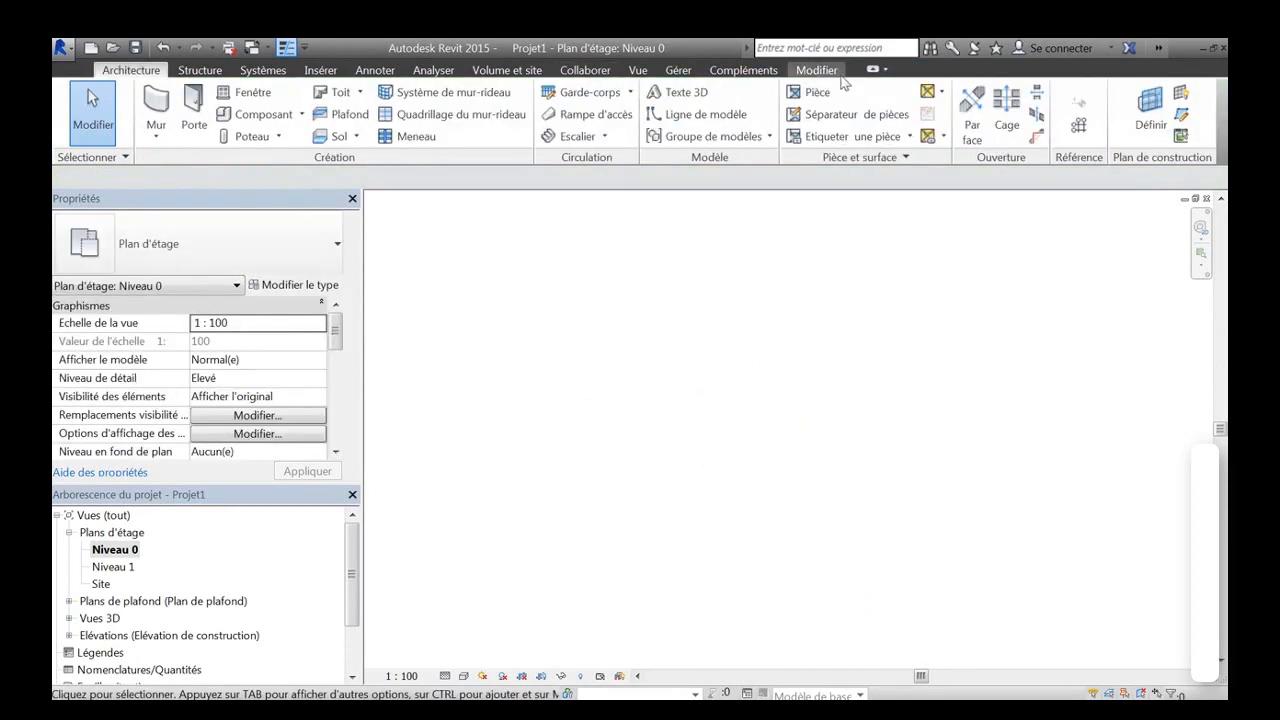
# Draw a long straight wall sloping slightly upward to the right across the empty plan.
pyautogui.click(817, 70)
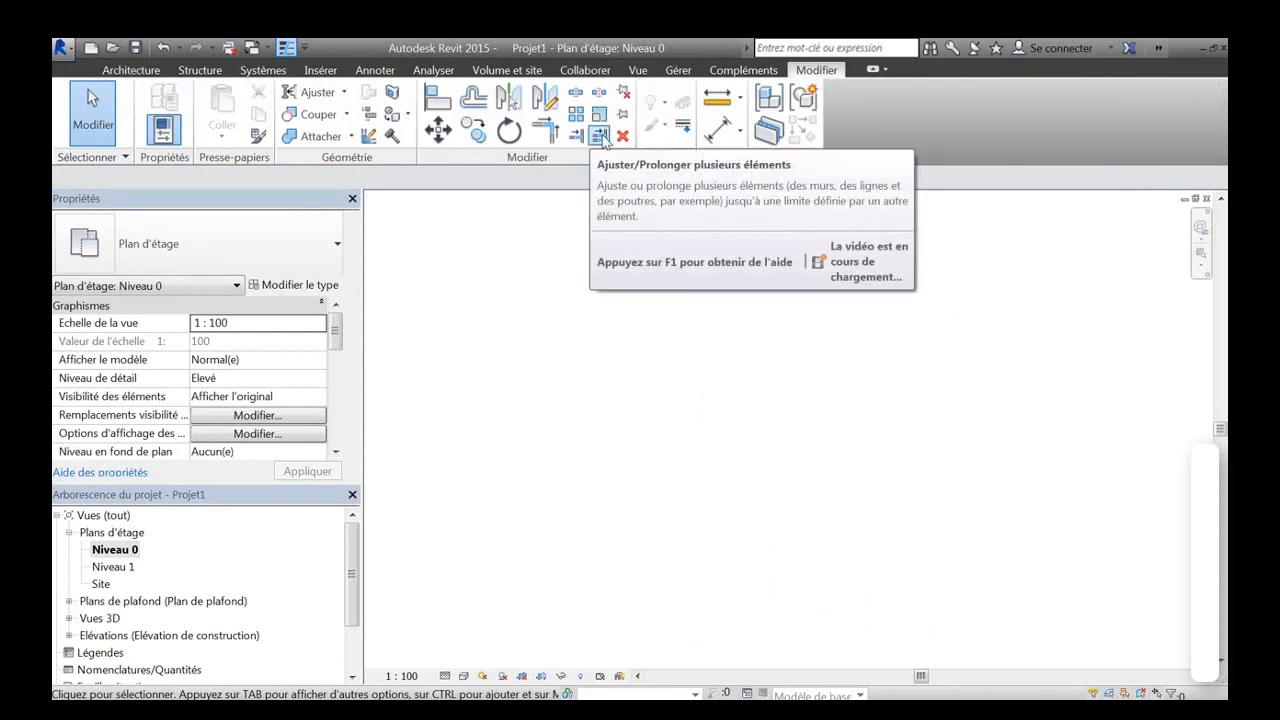
pyautogui.click(131, 70)
pyautogui.click(160, 108)
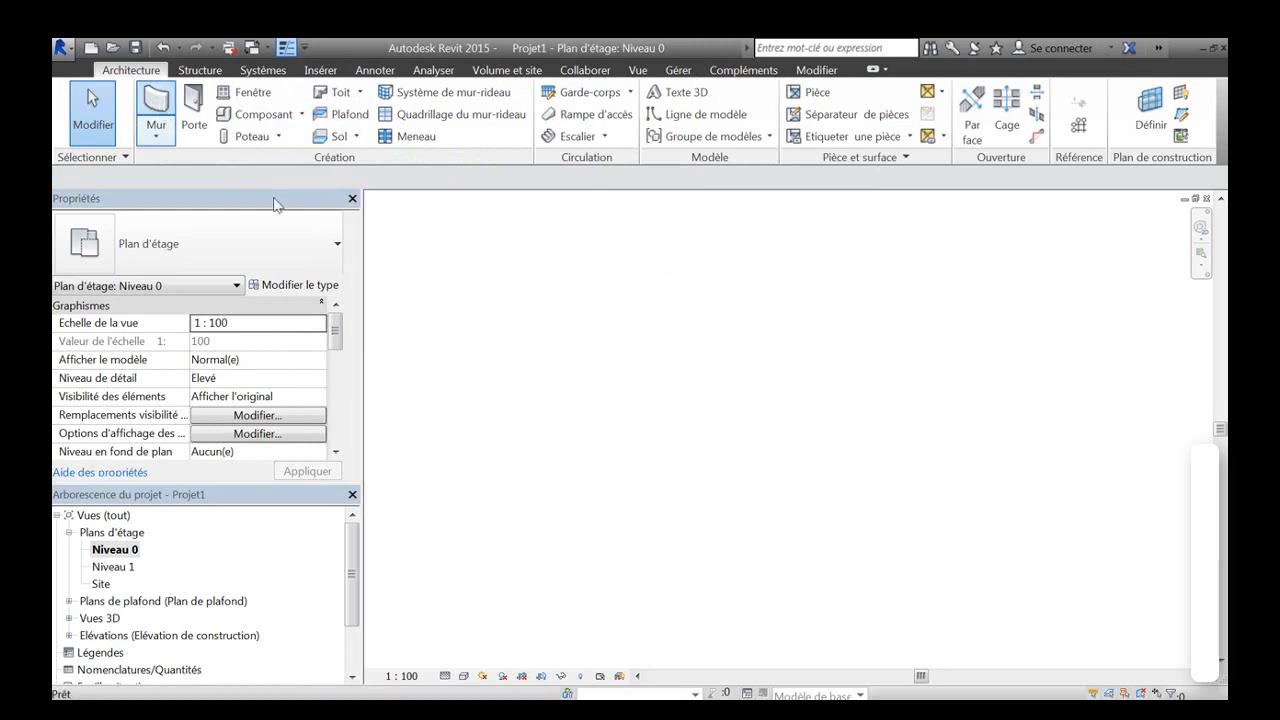
pyautogui.click(605, 376)
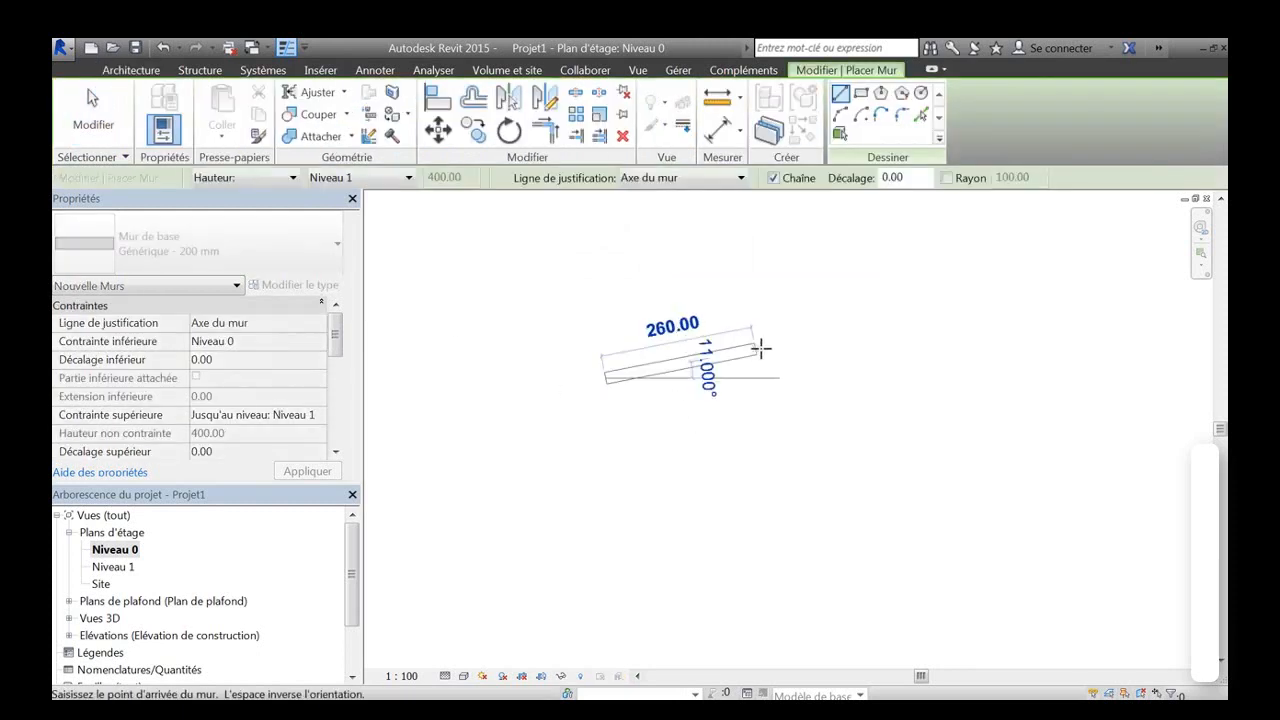
pyautogui.click(1010, 330)
# Draw four separate short walls at varying slants below the long wall without touching it, the second one about 230 long.
pyautogui.click(677, 440)
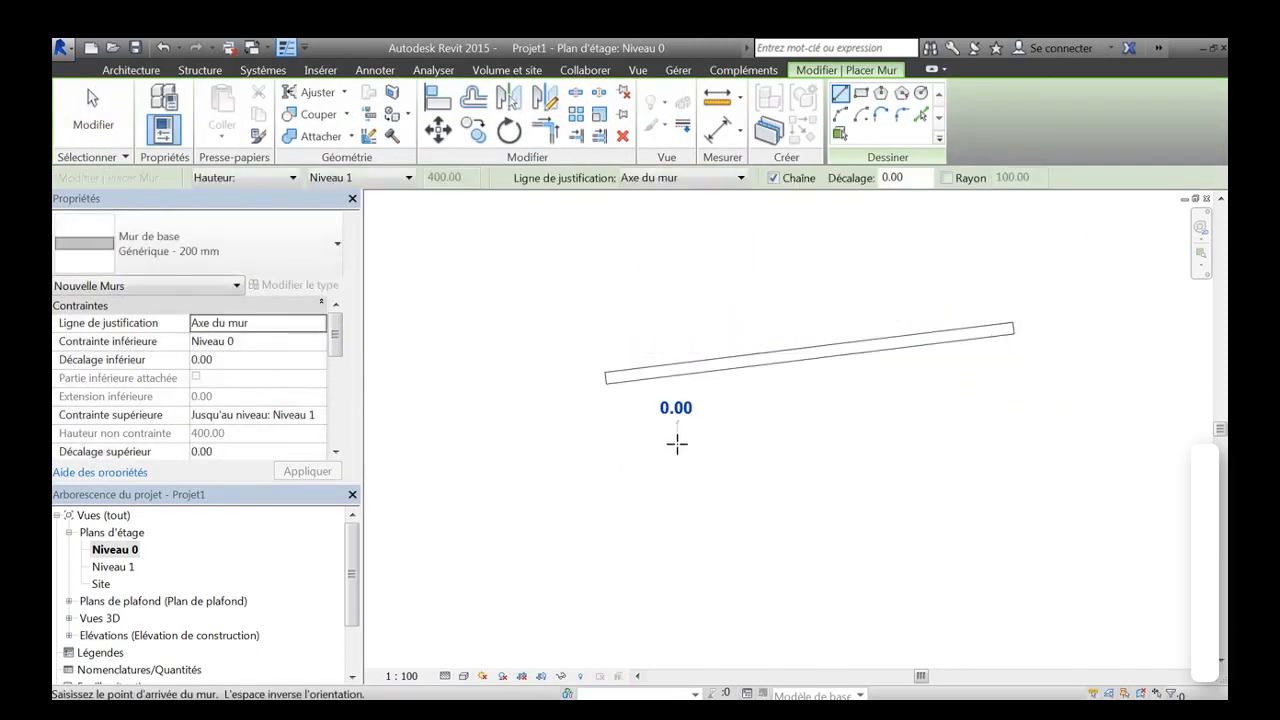
pyautogui.press('Escape')
pyautogui.click(762, 428)
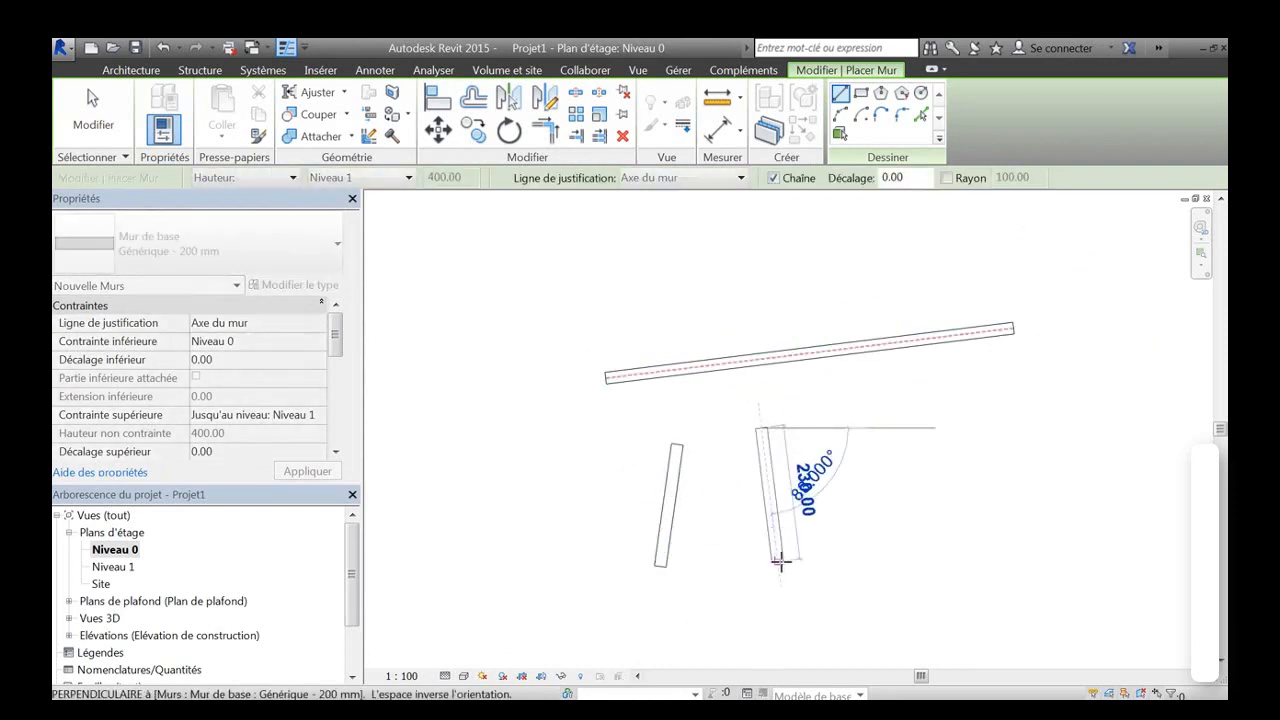
pyautogui.click(778, 562)
pyautogui.press('Escape')
pyautogui.click(866, 418)
pyautogui.click(846, 558)
pyautogui.press('Escape')
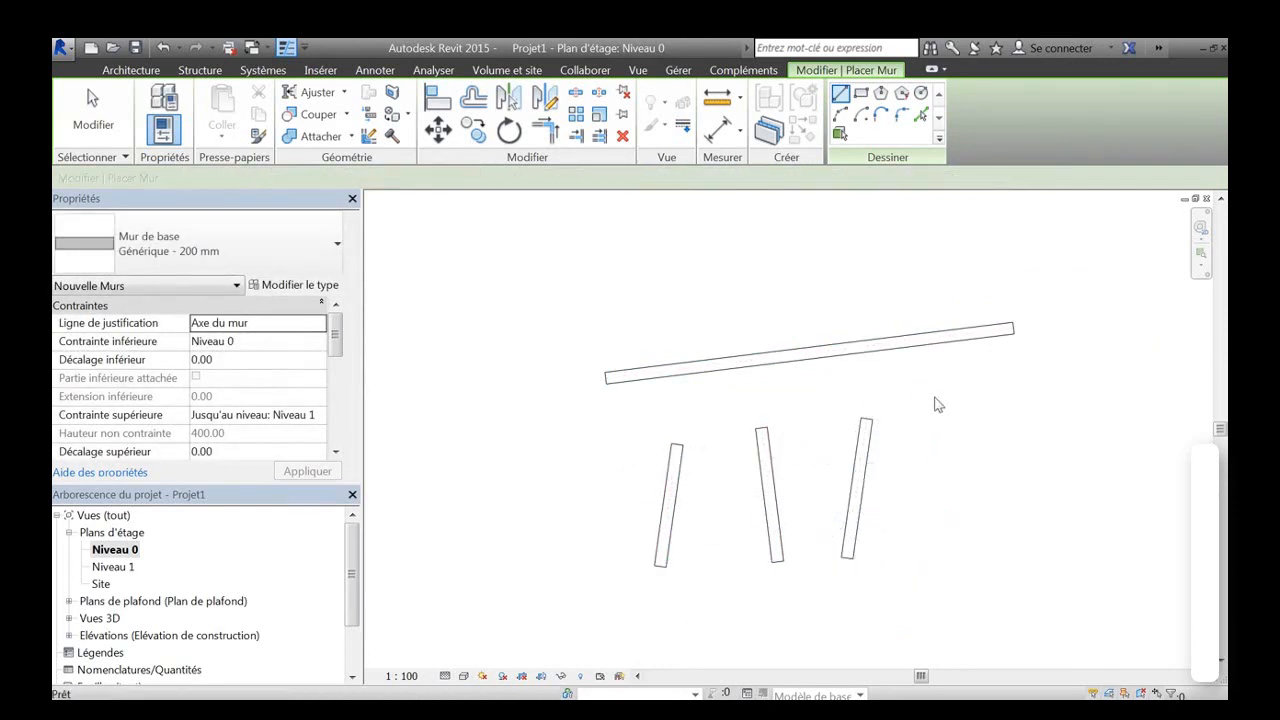
pyautogui.click(935, 391)
pyautogui.click(986, 531)
pyautogui.press('Escape')
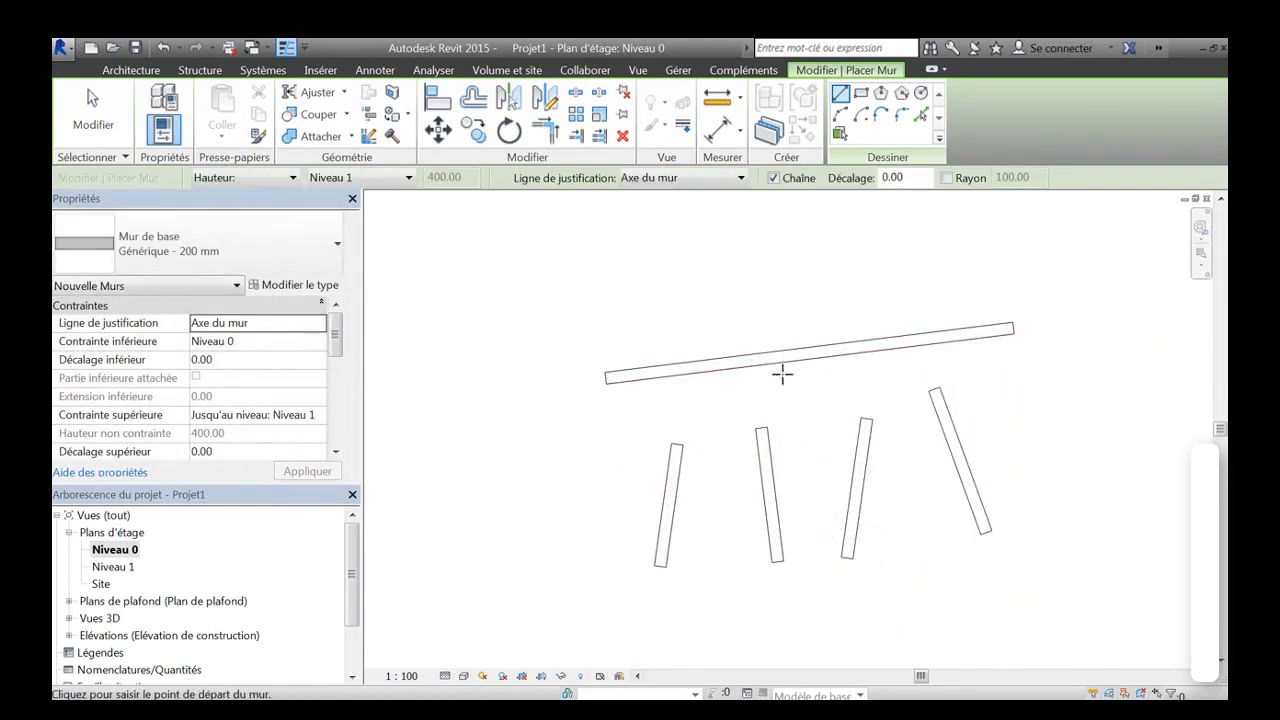
# Extend the four short walls one by one to the long wall's lower face with Trim/Extend Single Element.
pyautogui.click(577, 137)
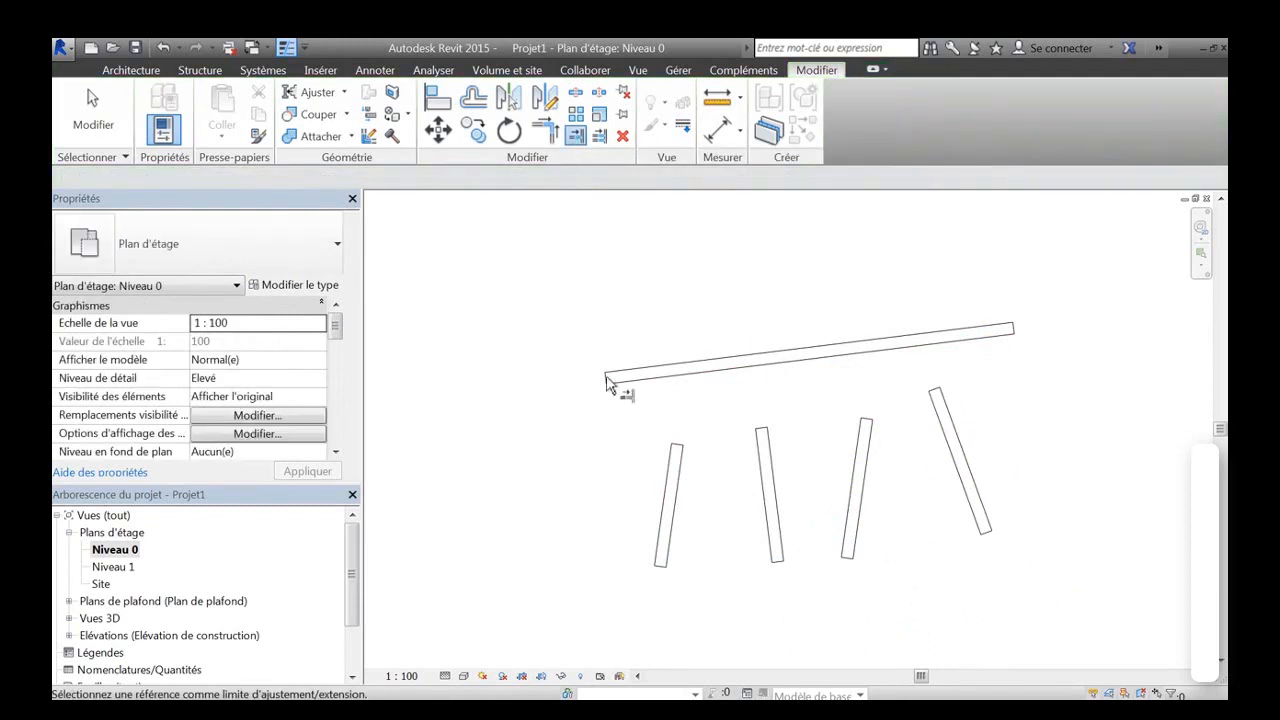
pyautogui.click(687, 378)
pyautogui.click(679, 455)
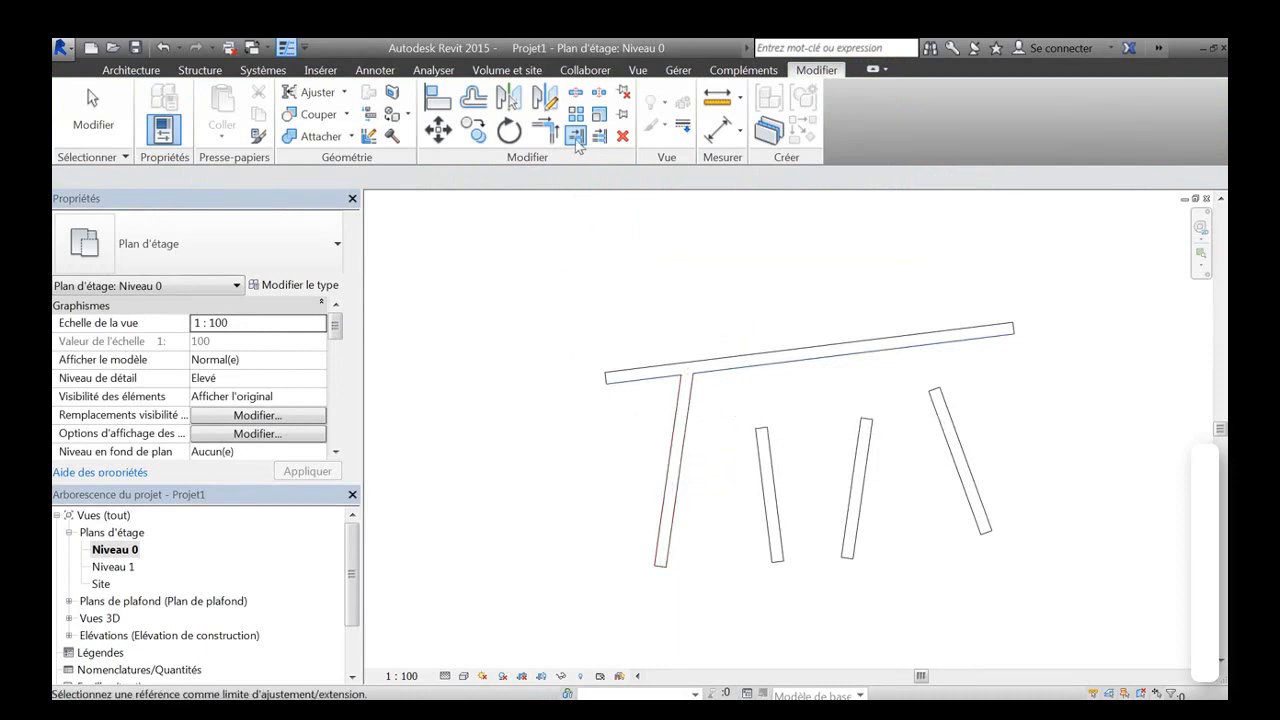
pyautogui.click(752, 375)
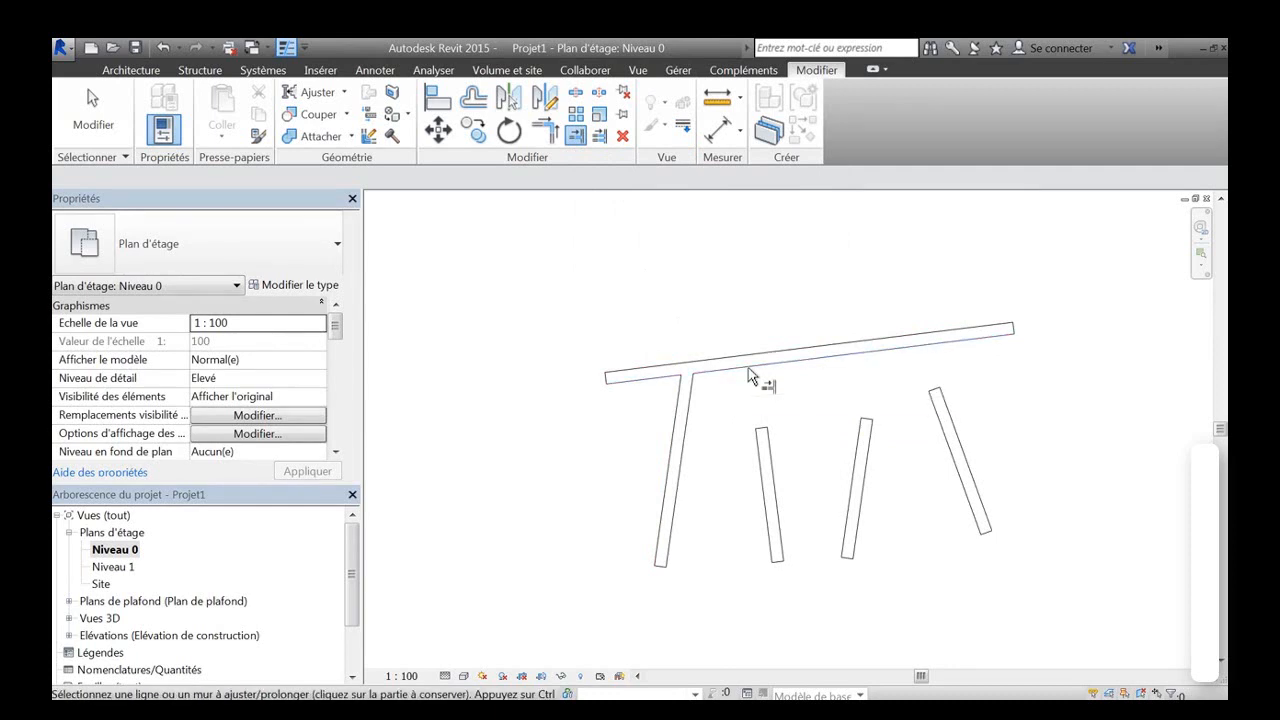
pyautogui.click(766, 452)
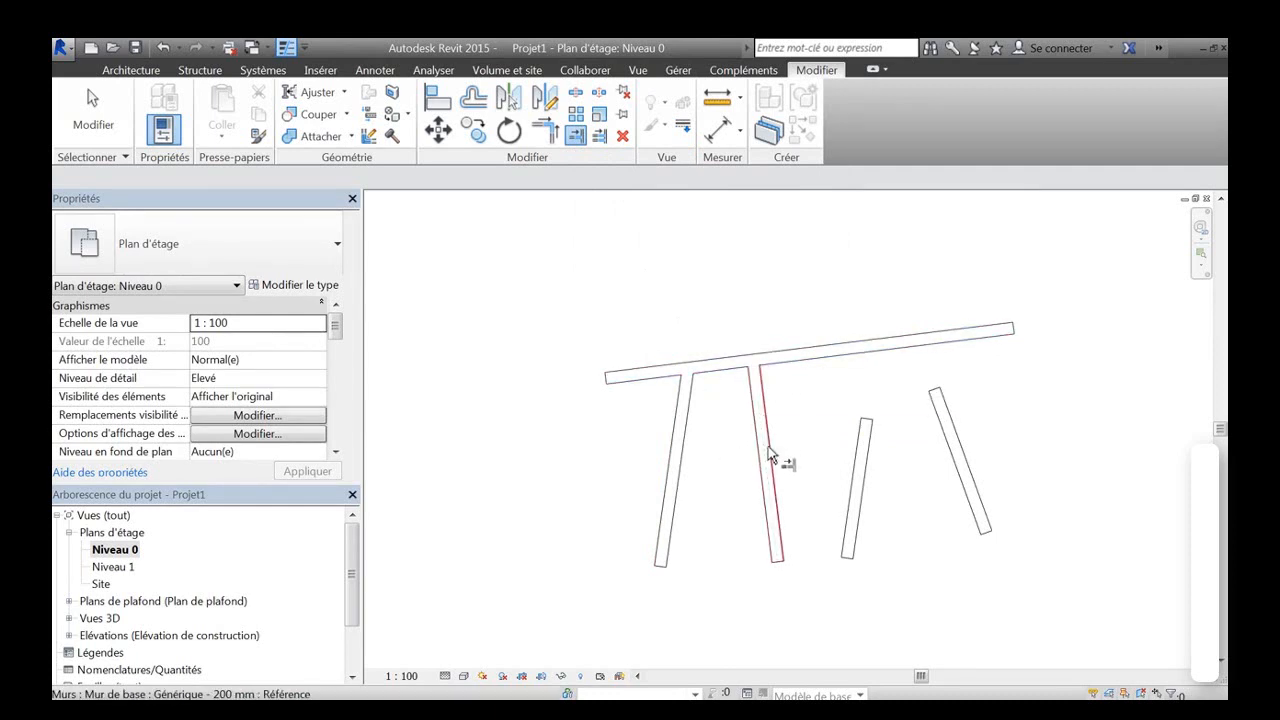
pyautogui.click(852, 370)
pyautogui.click(866, 436)
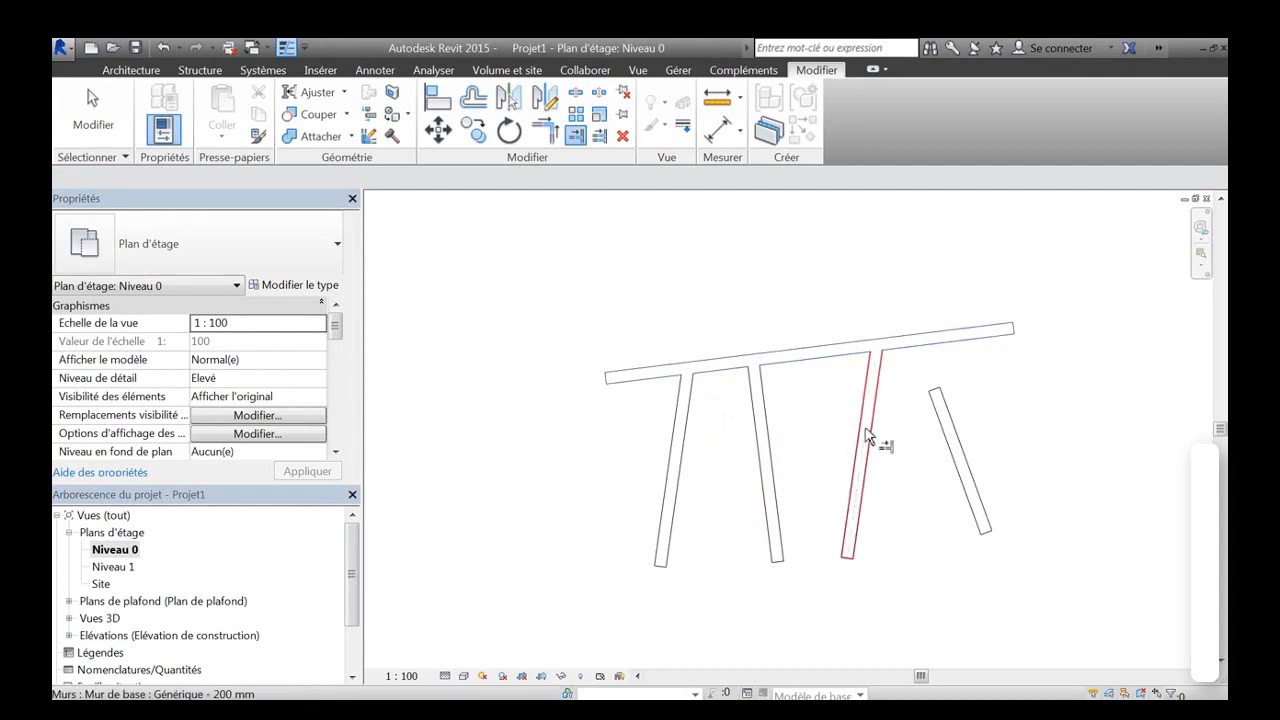
pyautogui.click(917, 352)
pyautogui.click(960, 425)
pyautogui.press('Escape')
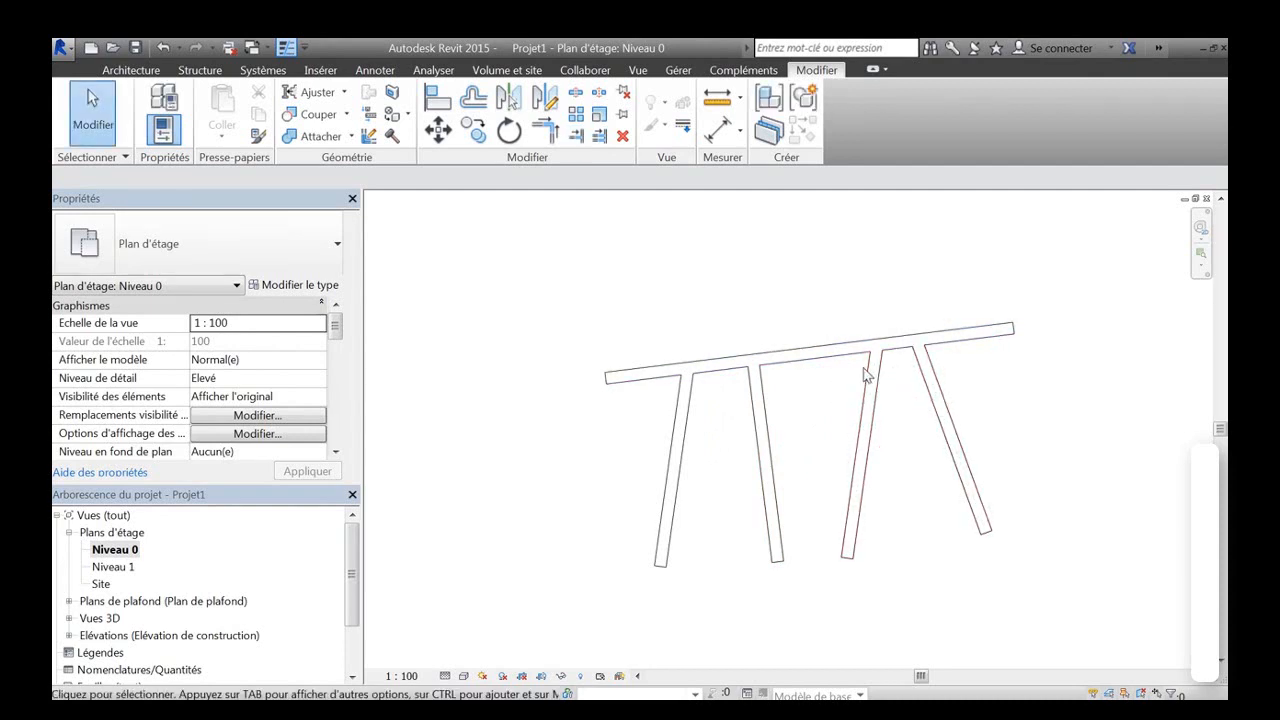
# Undo the four single-element wall extensions.
pyautogui.hotkey('ctrl', 'z')
pyautogui.hotkey('ctrl', 'z')
pyautogui.hotkey('ctrl', 'z')
pyautogui.hotkey('ctrl', 'z')
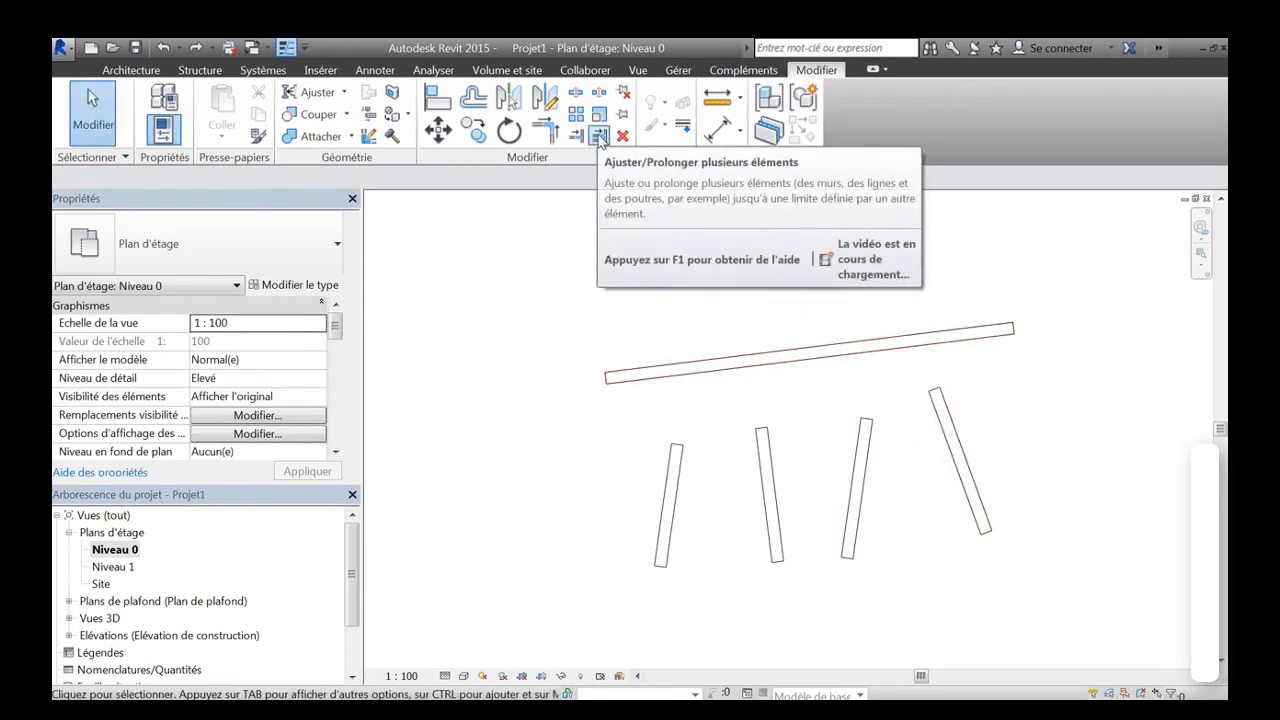
# Extend the four short walls to the long wall's lower face with Trim/Extend Multiple Elements, picking each wall individually.
pyautogui.click(598, 137)
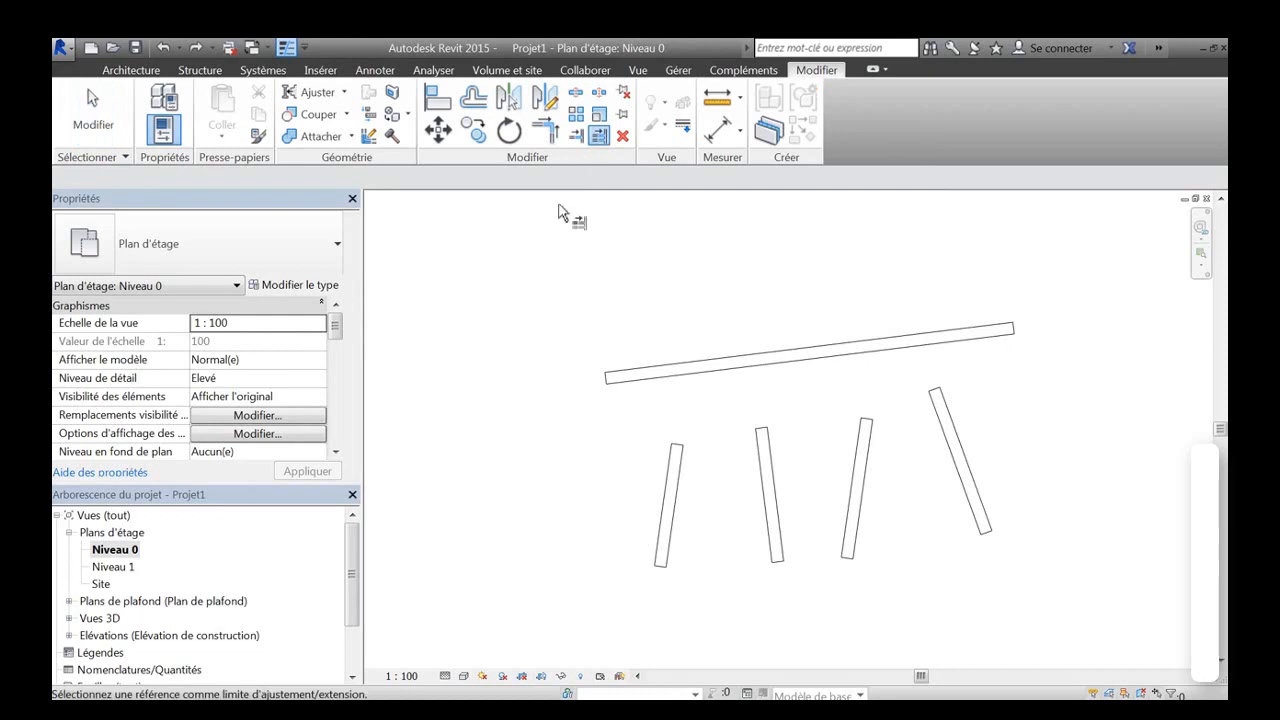
pyautogui.click(727, 378)
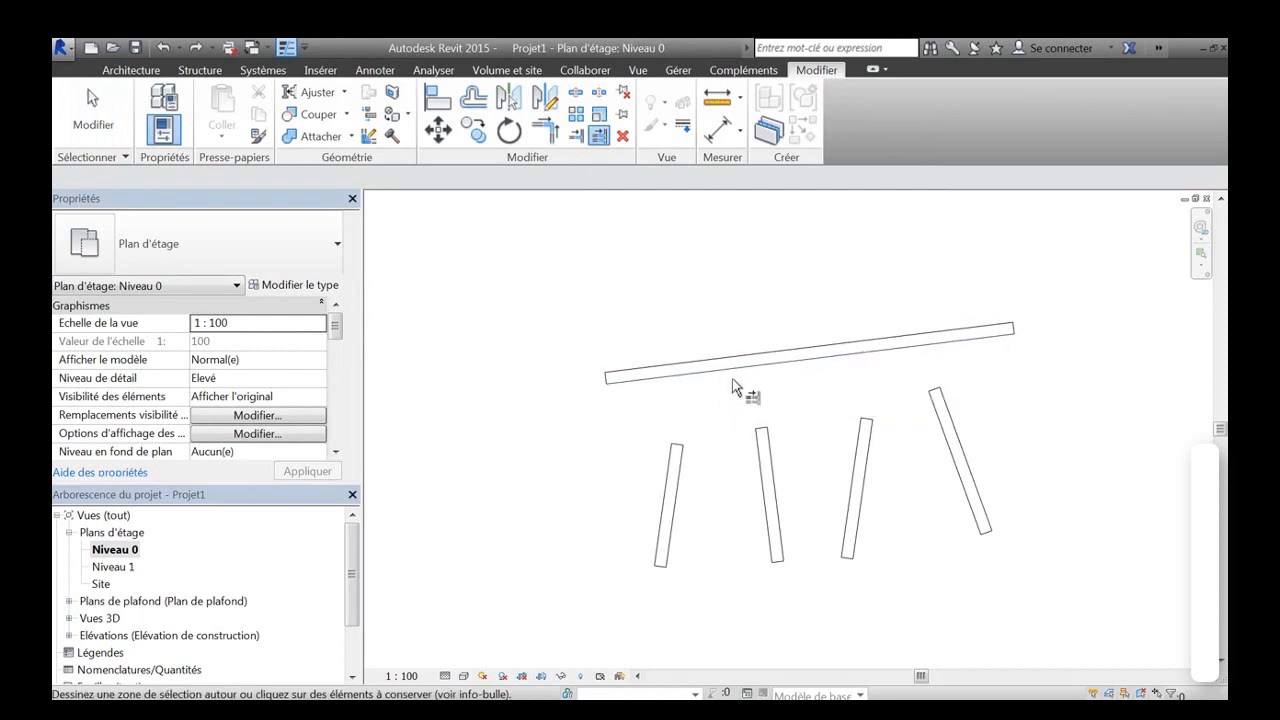
pyautogui.click(676, 470)
pyautogui.click(760, 452)
pyautogui.click(866, 450)
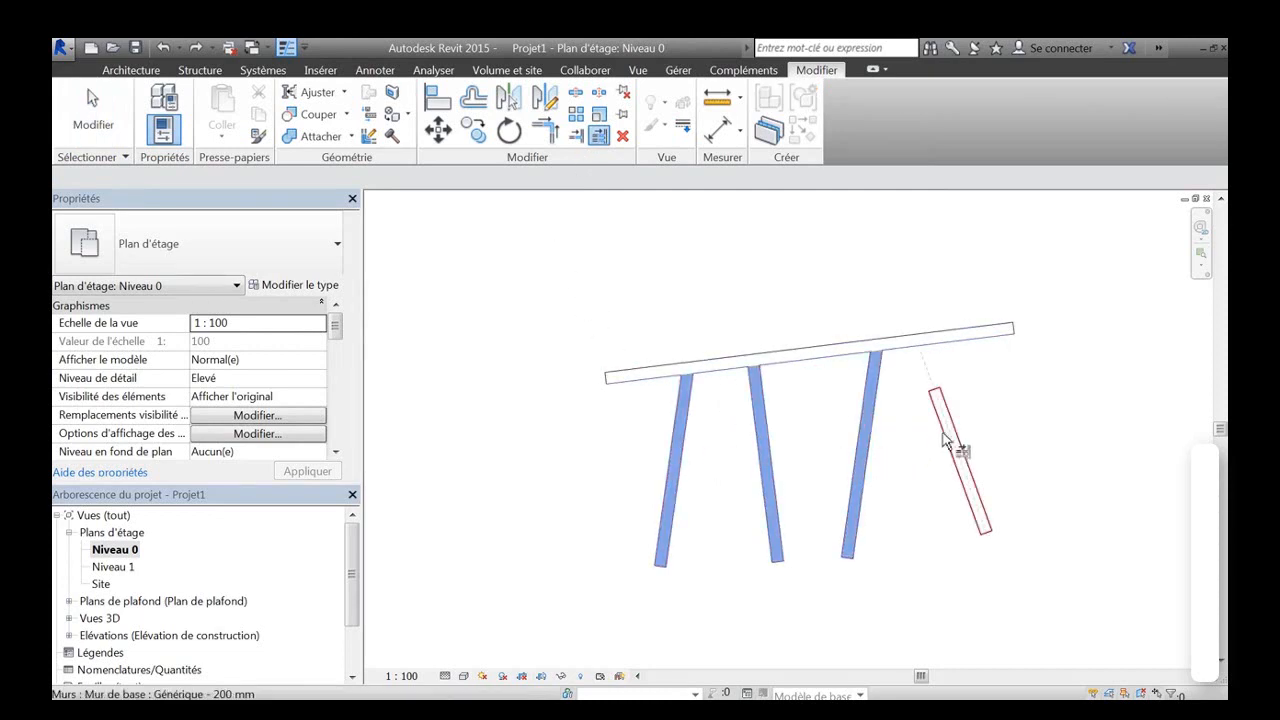
pyautogui.click(950, 438)
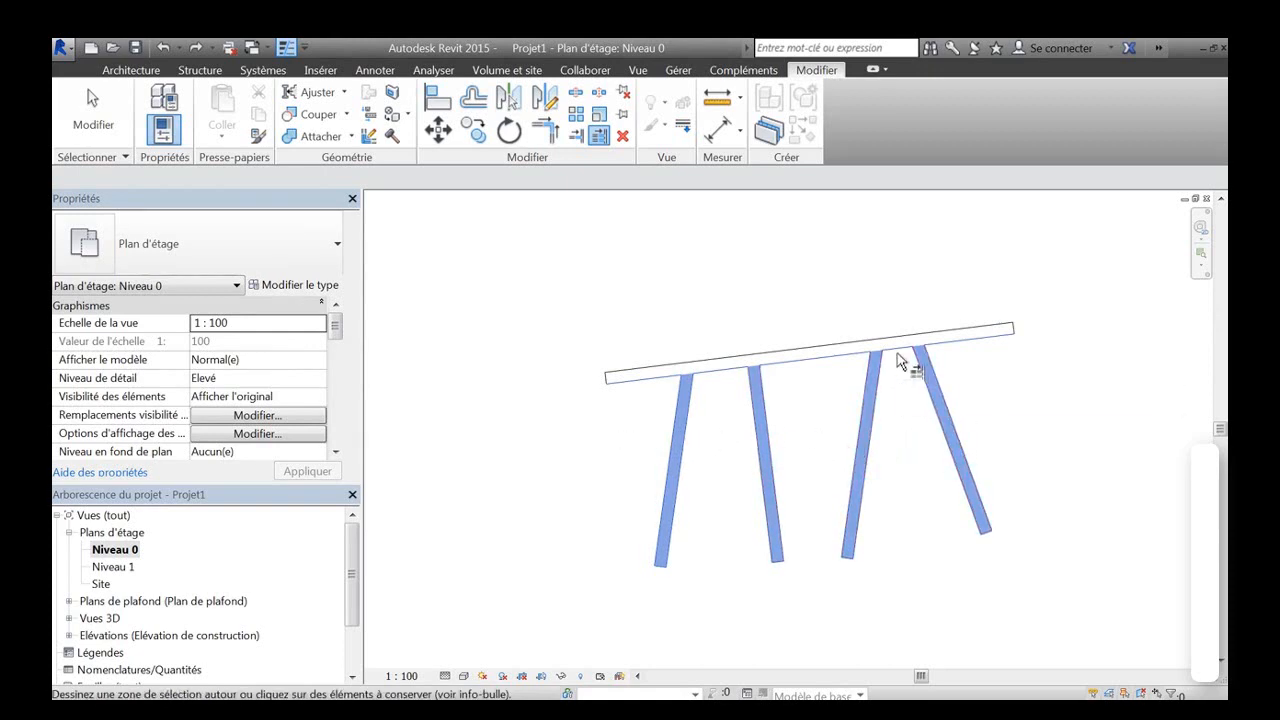
# Undo the four extensions made with Trim/Extend Multiple Elements and leave the command.
pyautogui.hotkey('ctrl', 'z')
pyautogui.hotkey('ctrl', 'z')
pyautogui.hotkey('ctrl', 'z')
pyautogui.hotkey('ctrl', 'z')
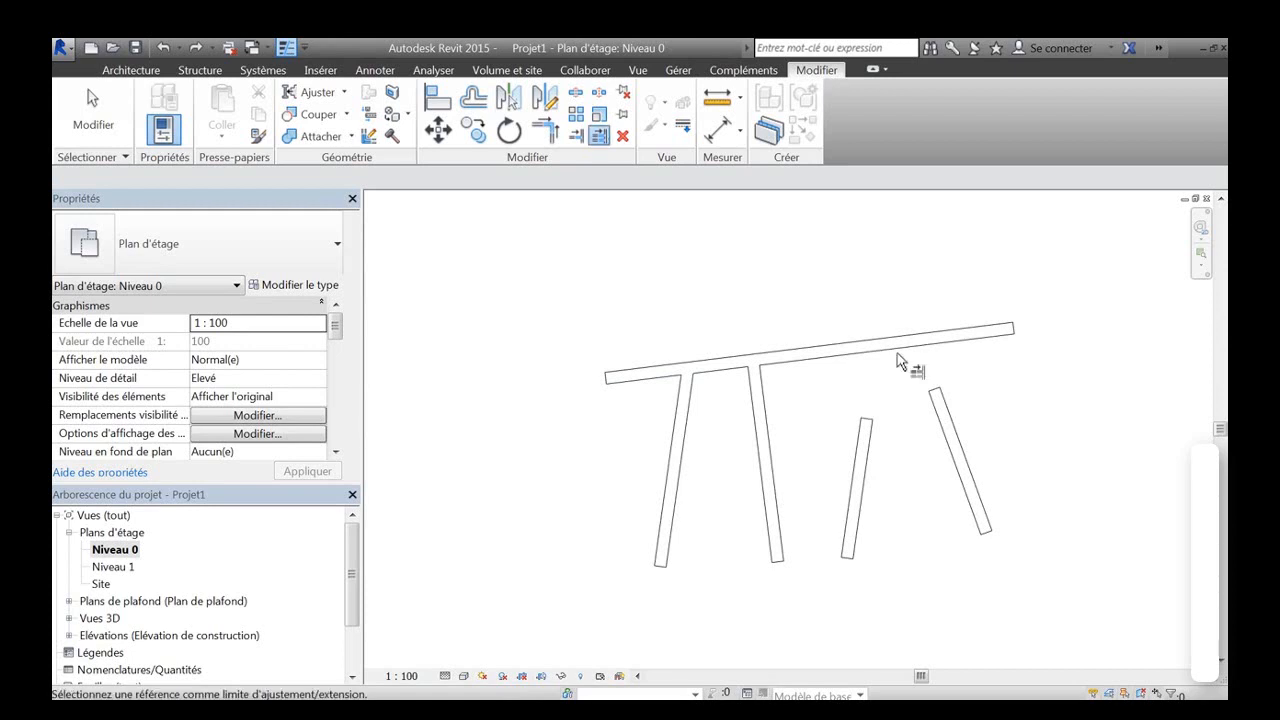
pyautogui.press('Escape')
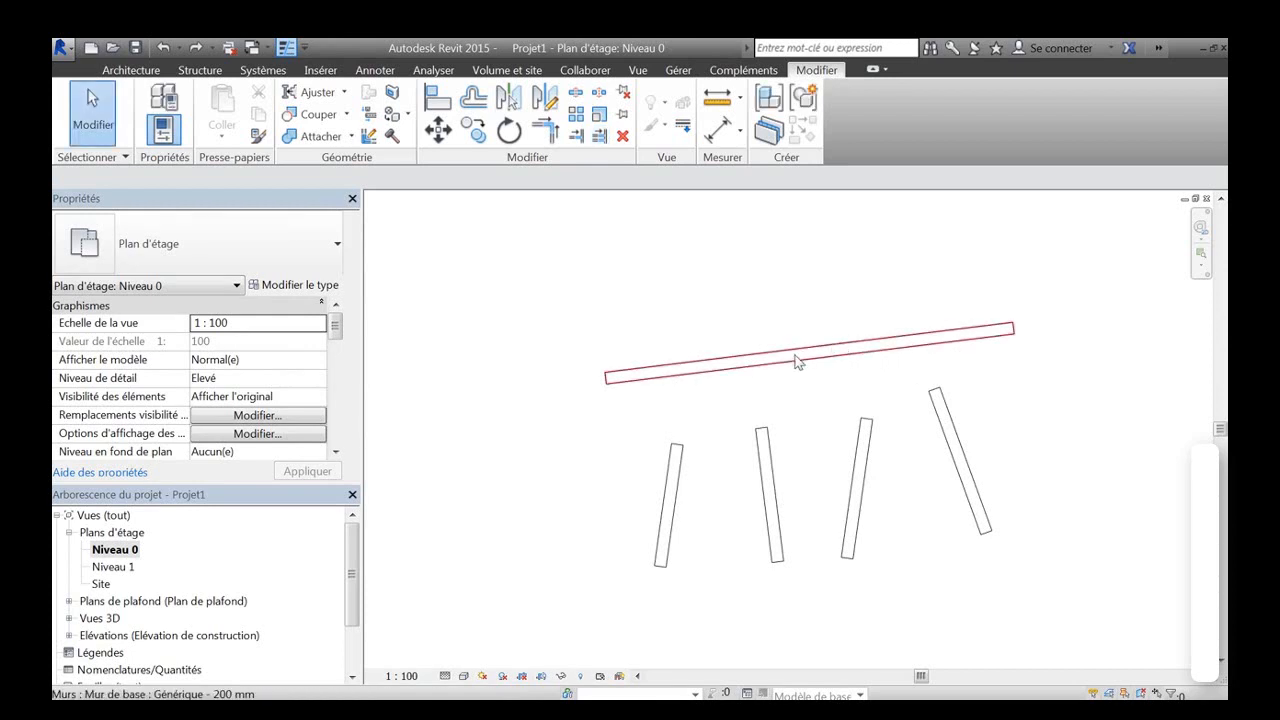
# Extend all four short walls to the long wall's lower face at once, using Trim/Extend Multiple Elements and a crossing selection.
pyautogui.click(598, 137)
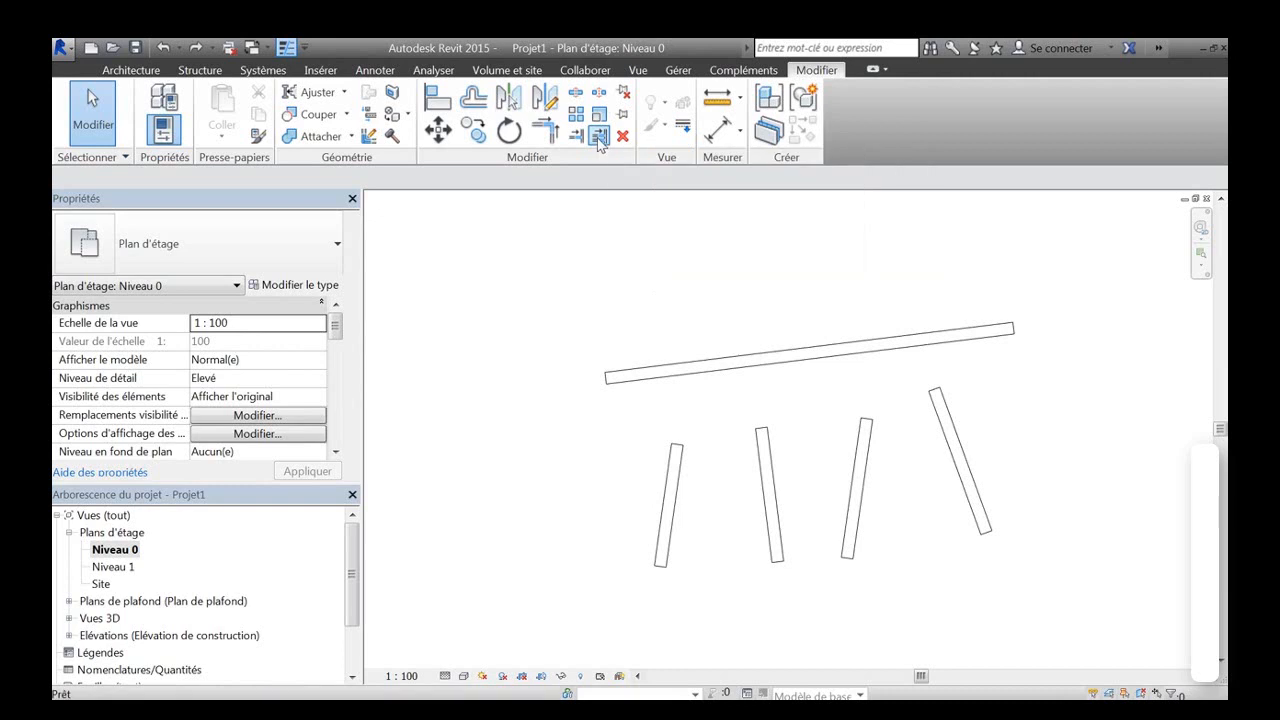
pyautogui.click(805, 368)
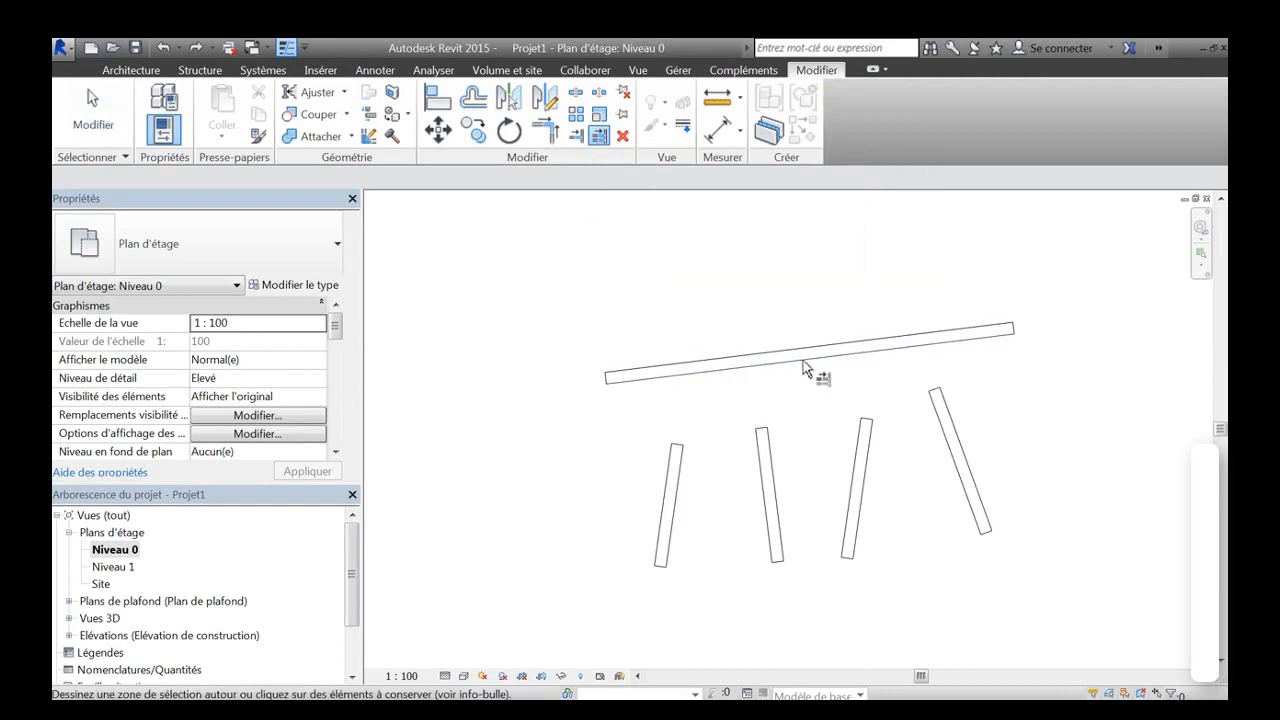
pyautogui.moveTo(985, 371); pyautogui.dragTo(649, 471)
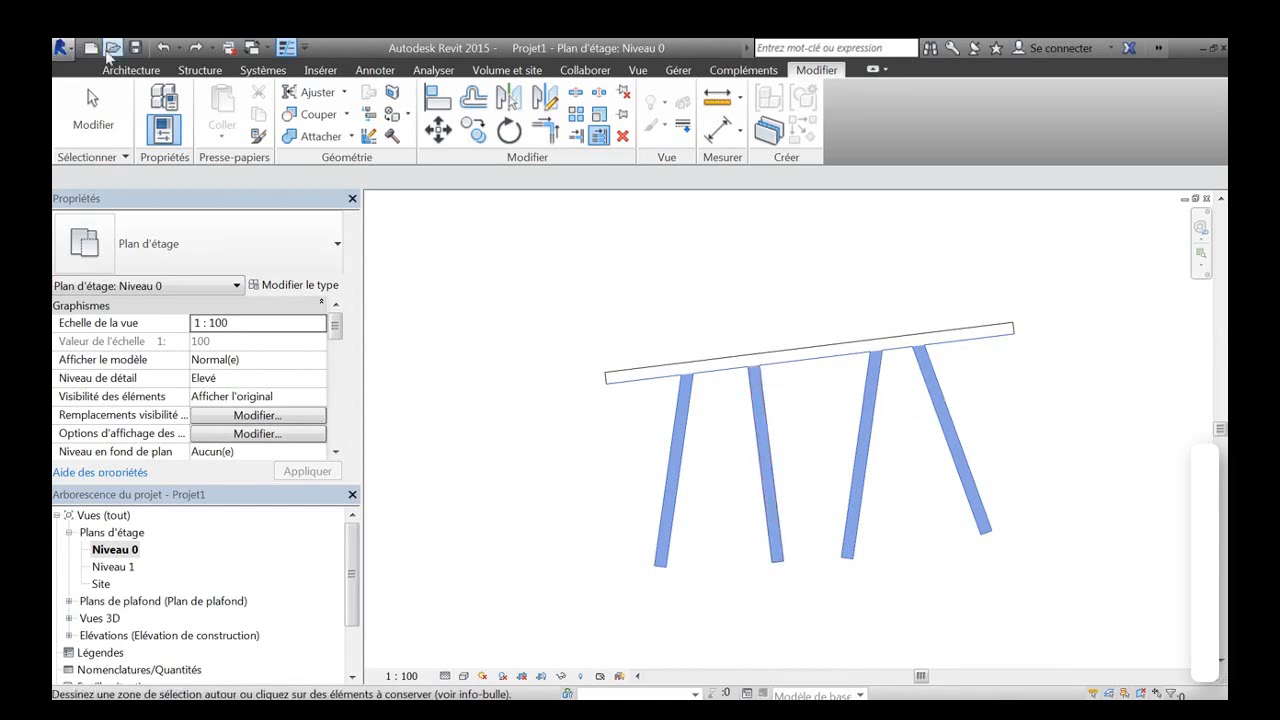
# Draw a second long wall about 680 long above the existing one, sloping slightly downward to the right.
pyautogui.click(131, 70)
pyautogui.click(157, 110)
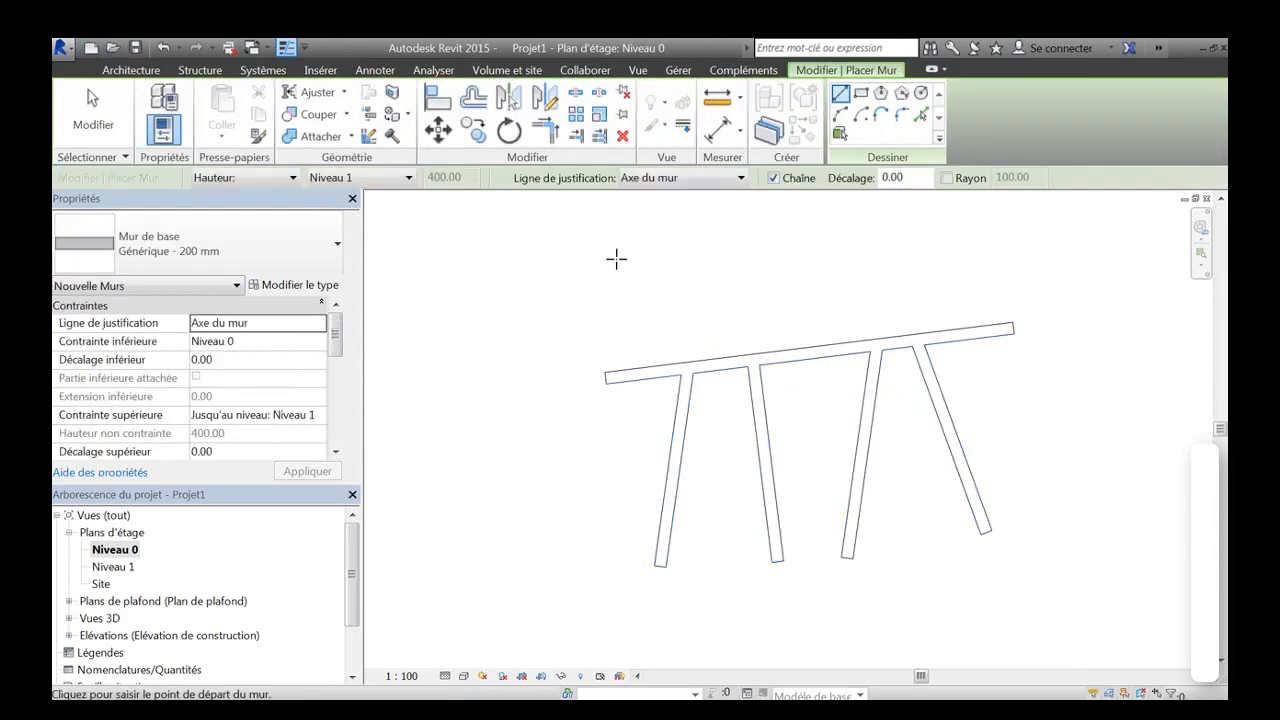
pyautogui.click(616, 258)
pyautogui.click(1013, 280)
pyautogui.press('Escape')
pyautogui.press('Escape')
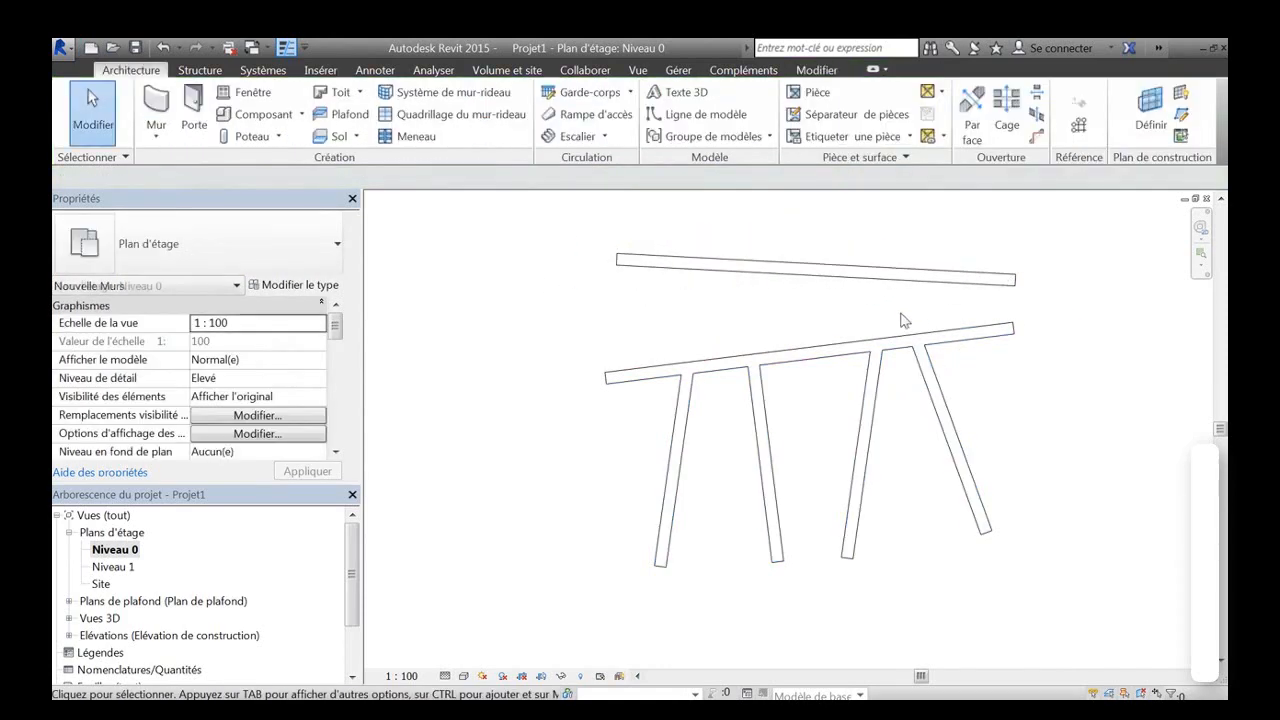
# Extend the four short walls and the existing long wall to the new upper wall with Trim/Extend Multiple Elements and a crossing selection.
pyautogui.click(816, 70)
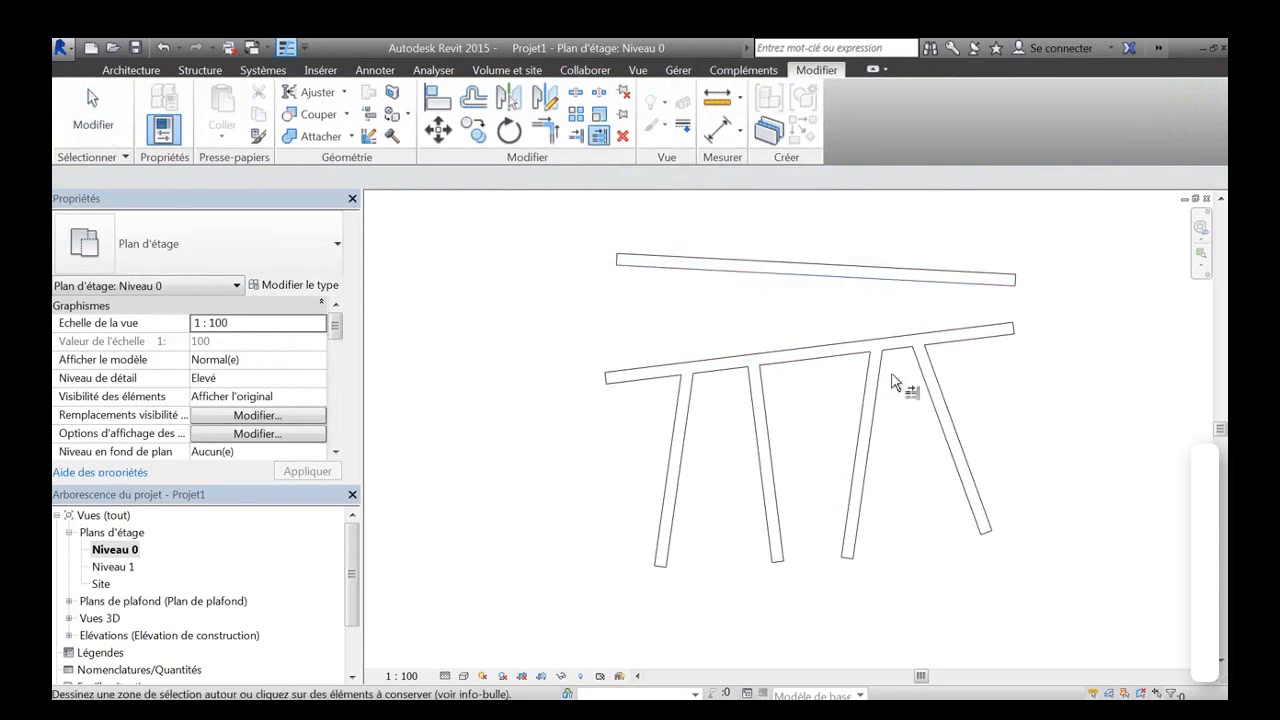
pyautogui.moveTo(941, 313); pyautogui.dragTo(651, 406)
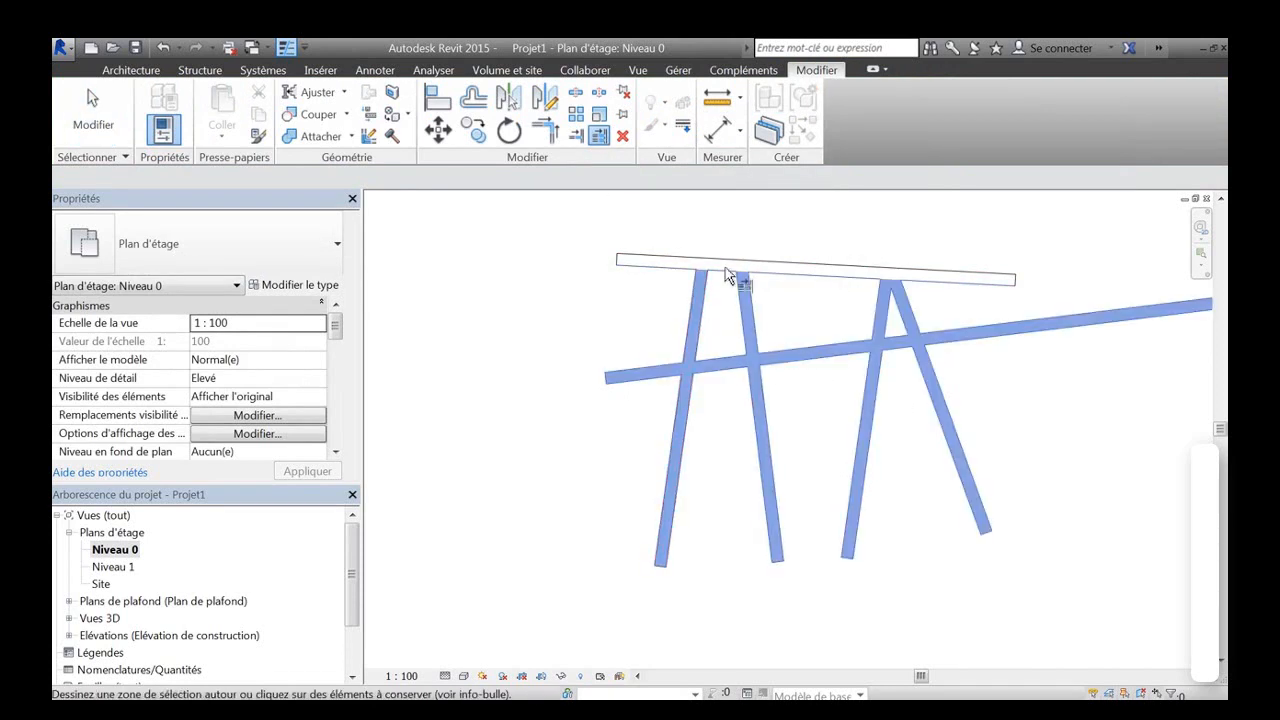
pyautogui.press('Escape')
pyautogui.press('Escape')
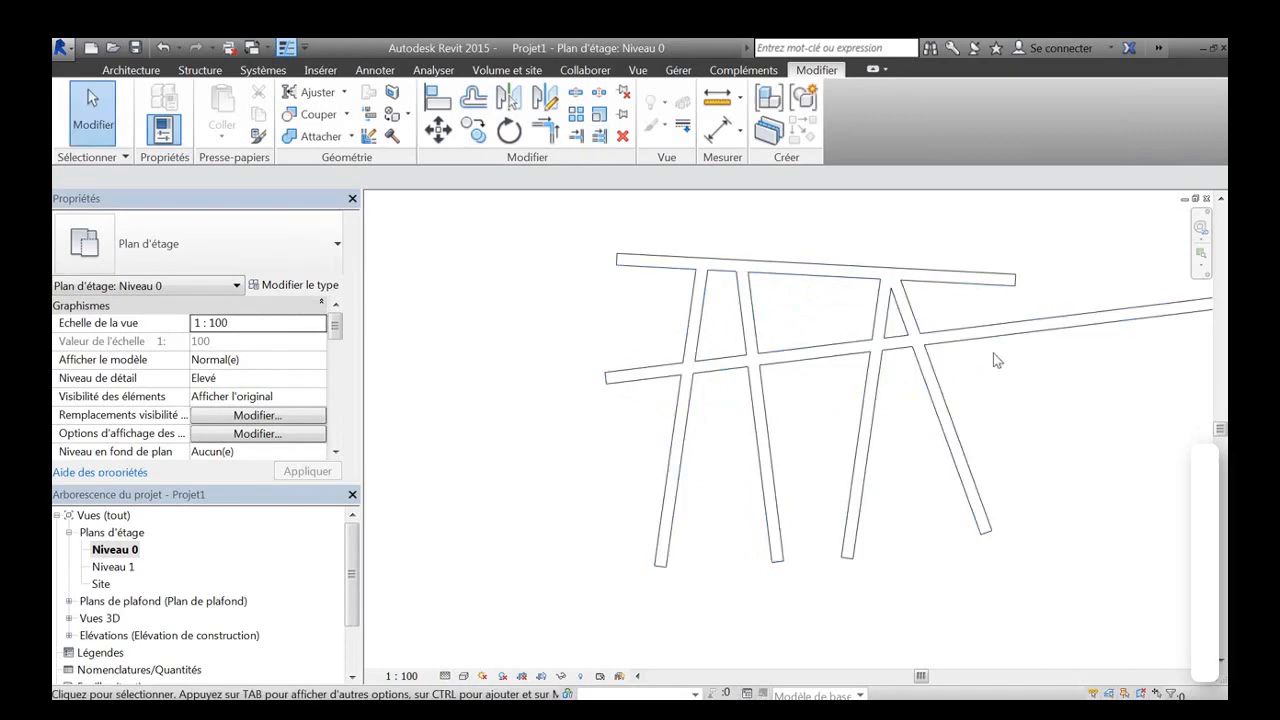
# Delete the upper wall and trim the four crossing walls at the long wall with Trim/Extend Multiple Elements, keeping their lower parts.
pyautogui.click(960, 282)
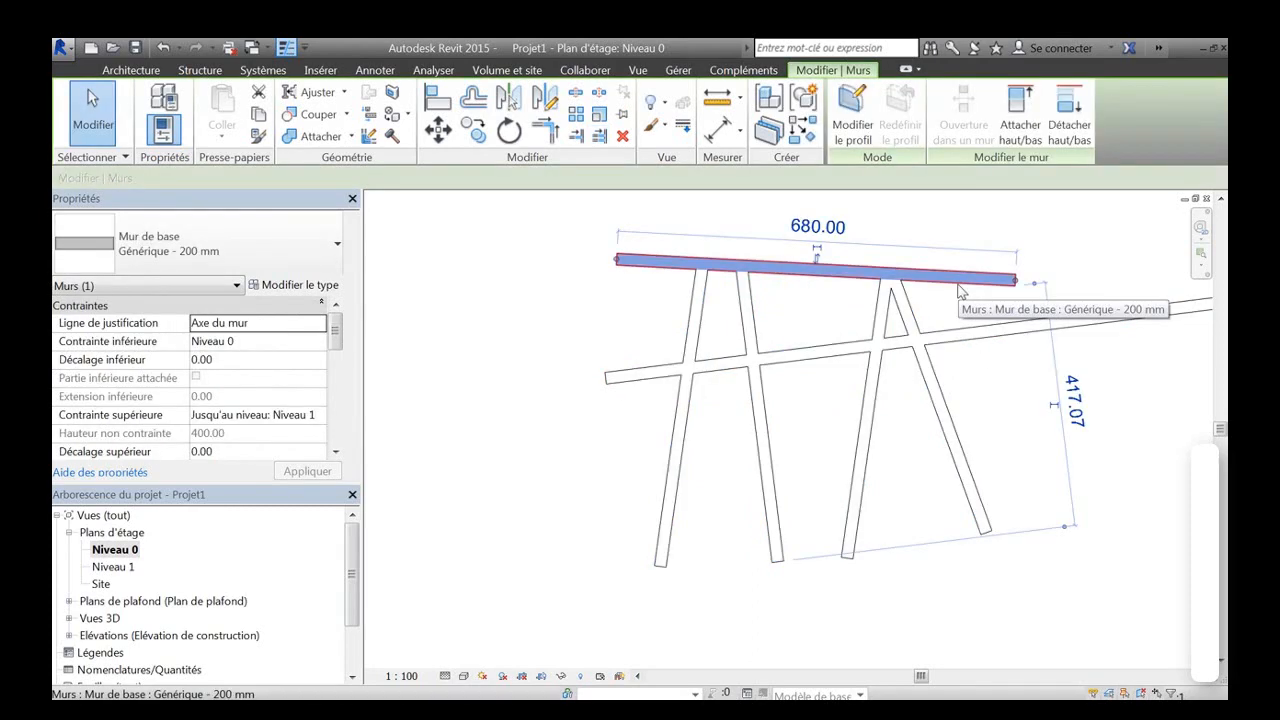
pyautogui.press('Delete')
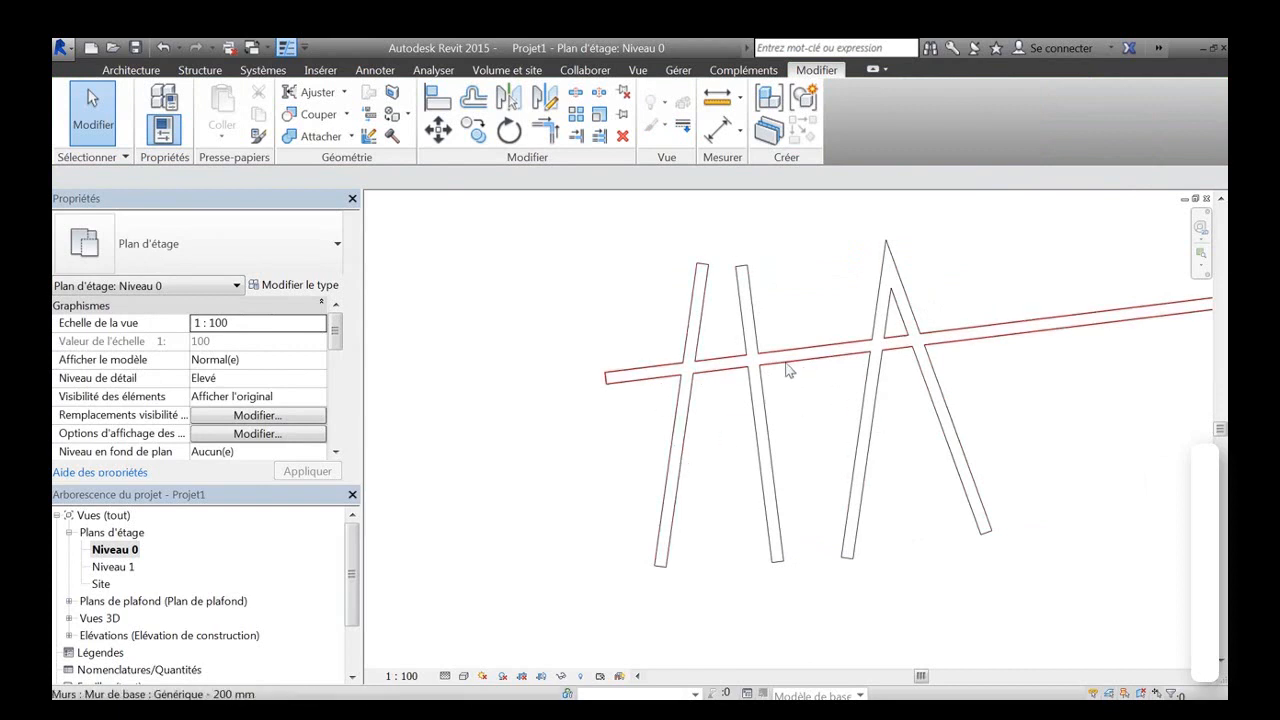
pyautogui.click(600, 137)
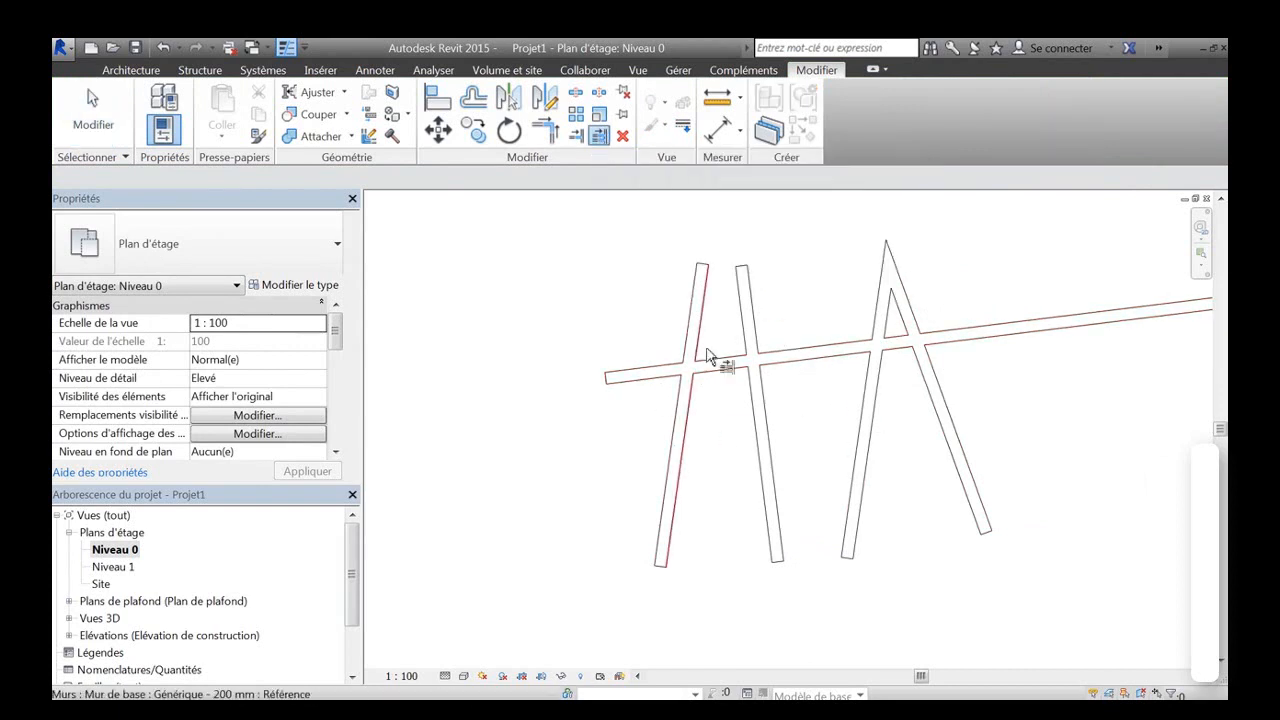
pyautogui.click(808, 367)
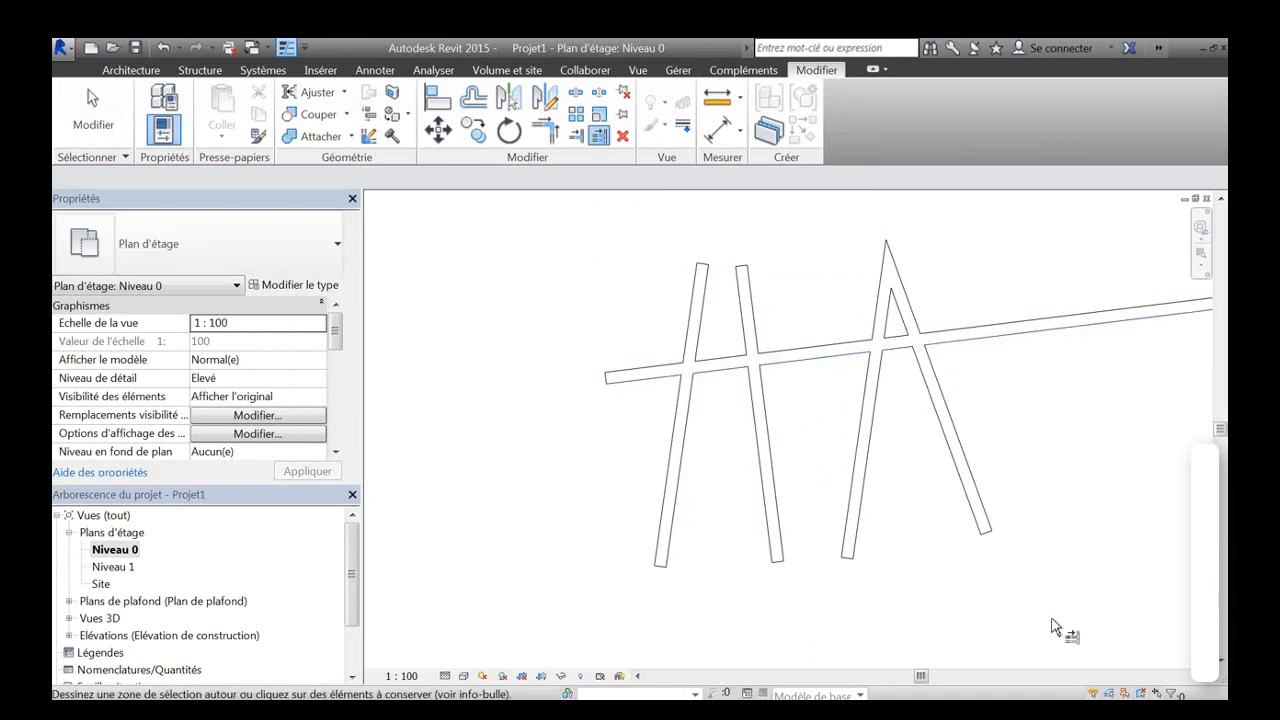
pyautogui.moveTo(1053, 620); pyautogui.dragTo(621, 497)
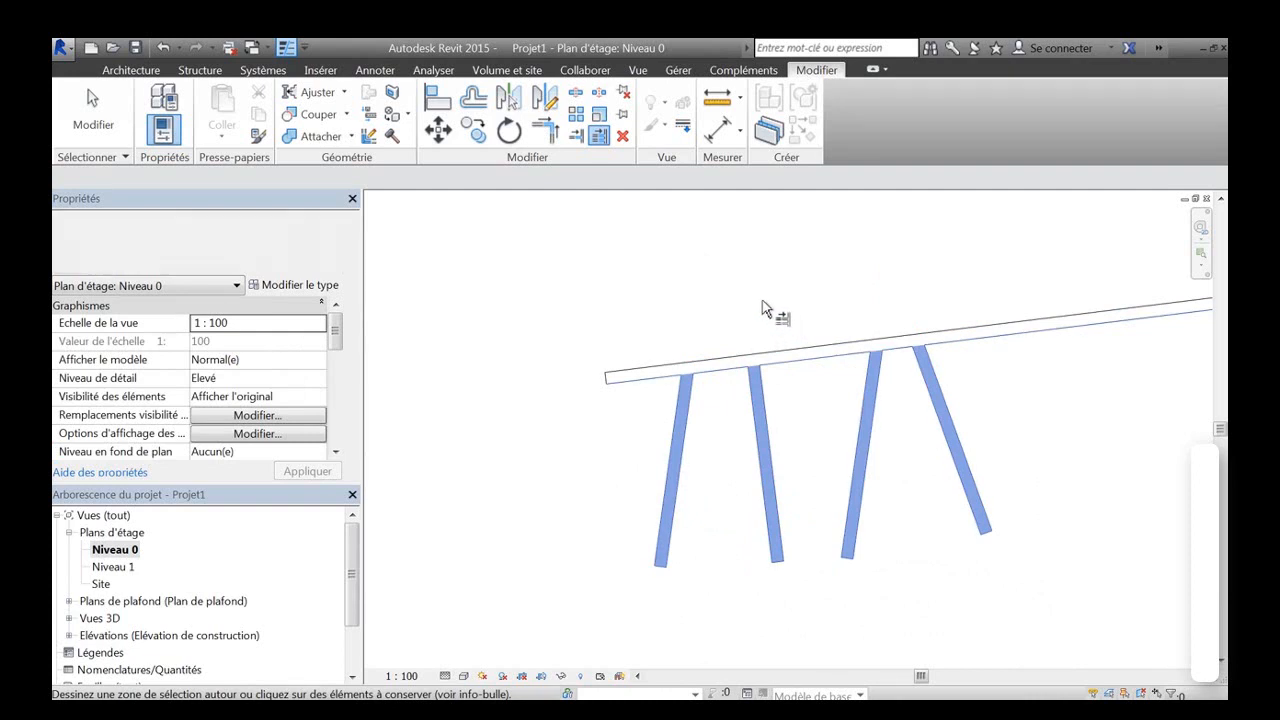
# Exit Trim/Extend and pin the rightmost short wall in place.
pyautogui.press('Escape')
pyautogui.press('Escape')
pyautogui.moveTo(753, 309); pyautogui.dragTo(591, 362, button='middle')
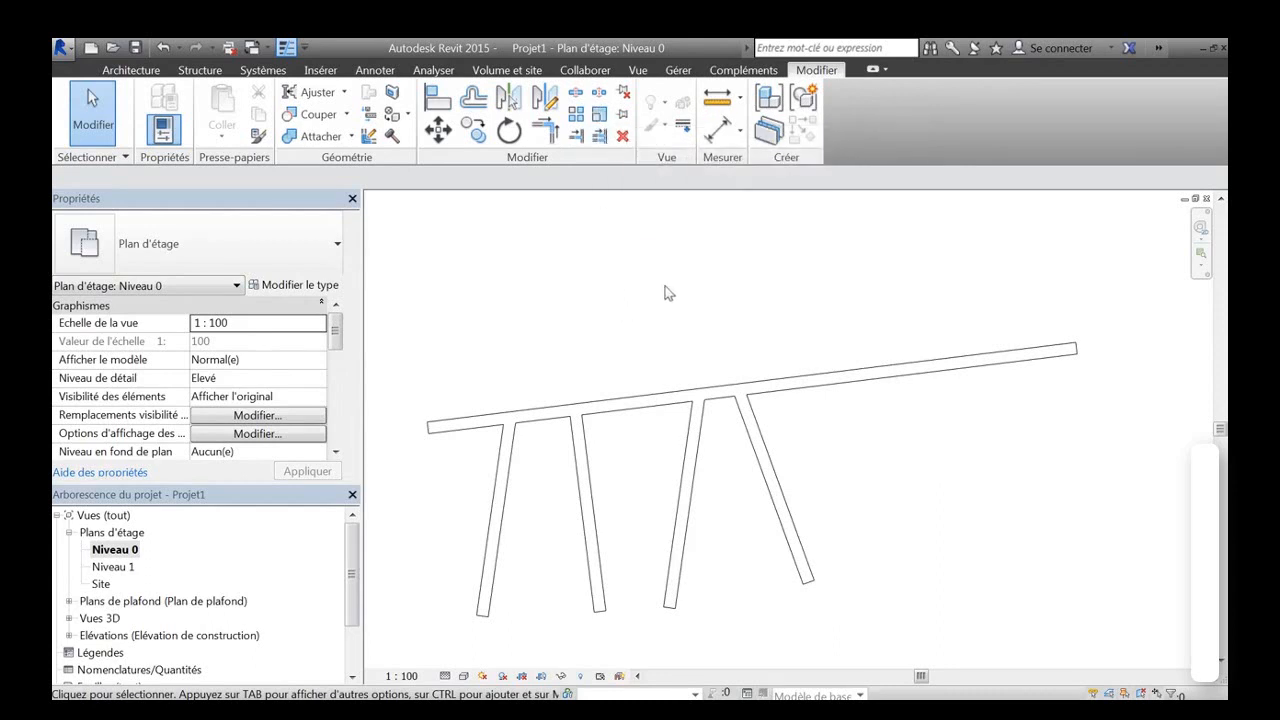
pyautogui.moveTo(667, 292); pyautogui.dragTo(700, 297, button='middle')
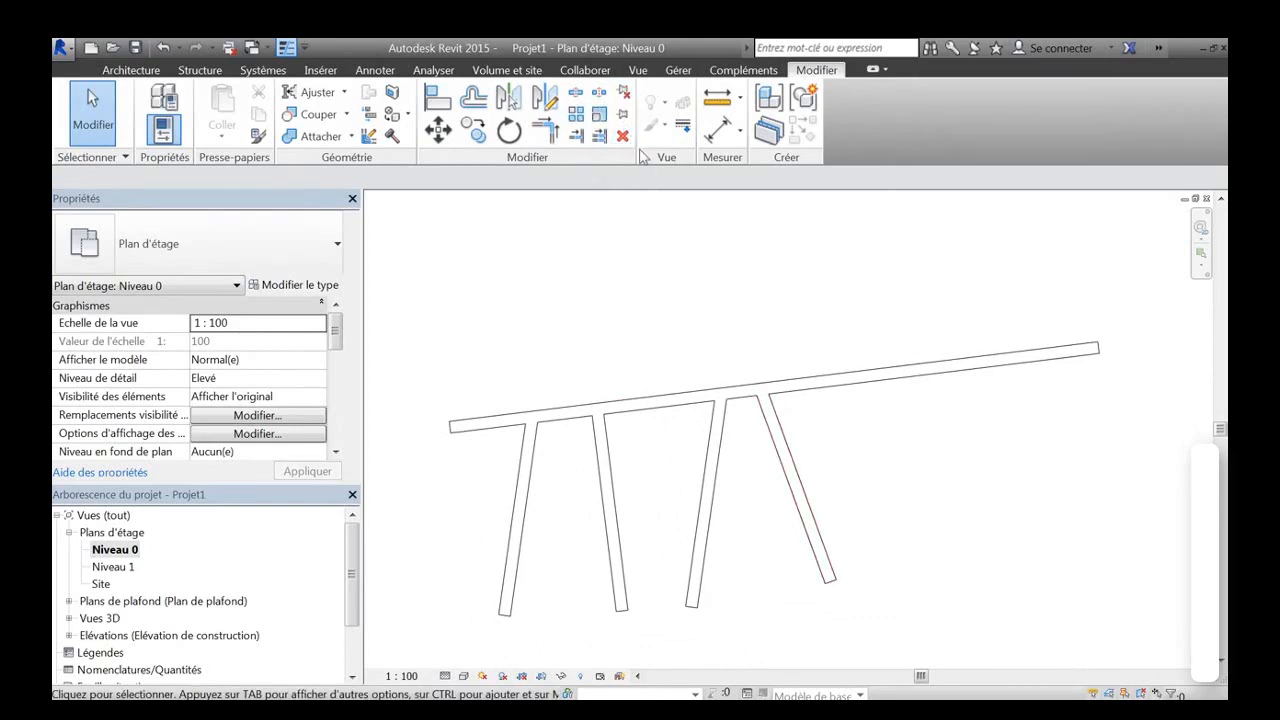
pyautogui.click(789, 455)
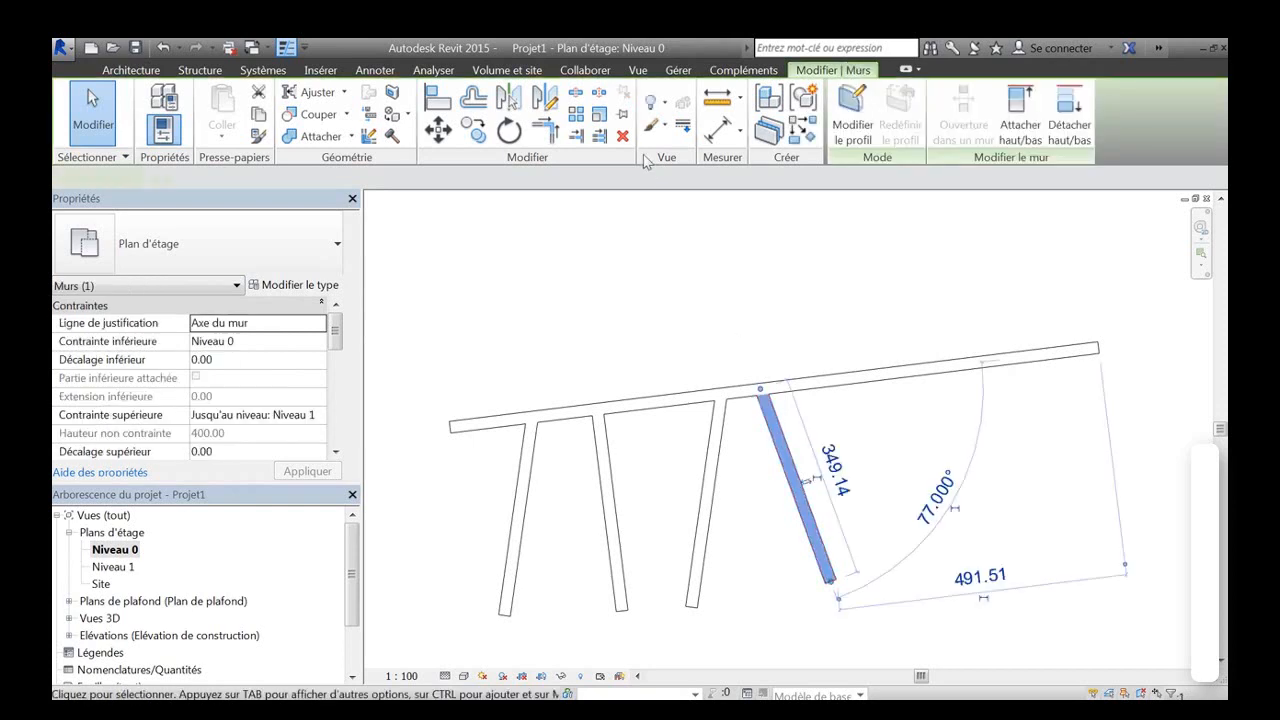
pyautogui.click(720, 316)
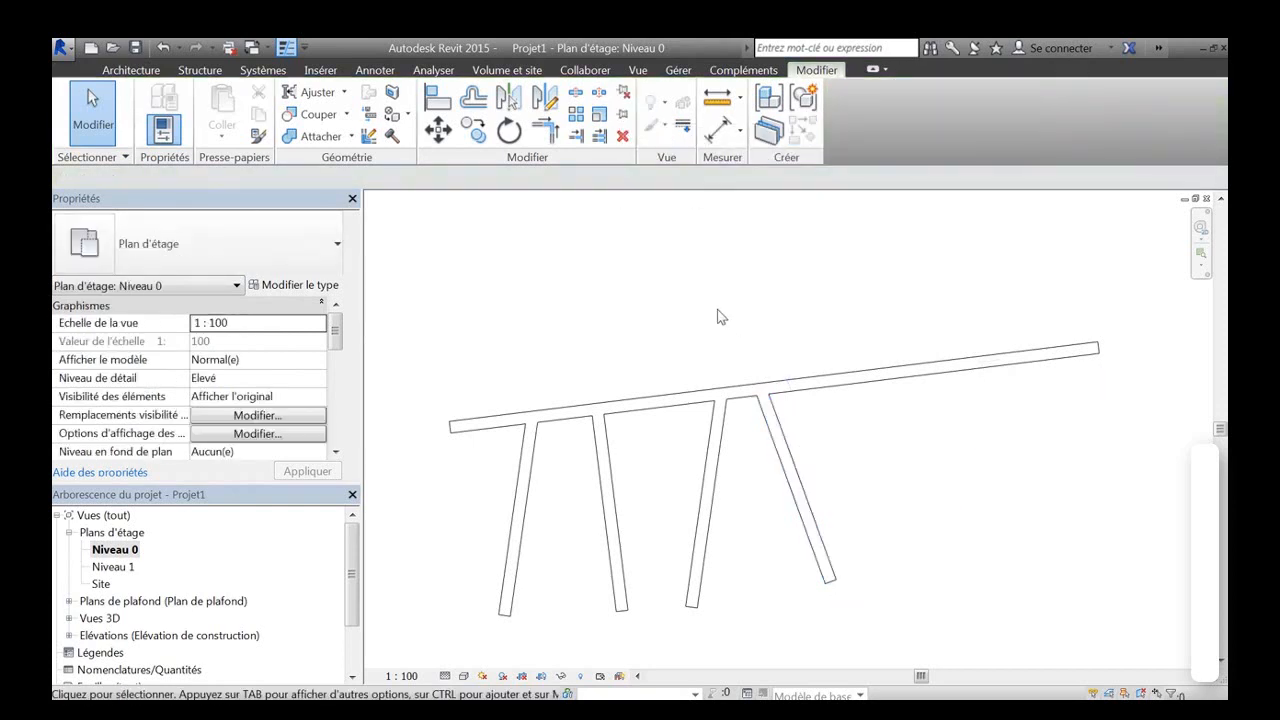
# Try to move the pinned rightmost short wall sideways, away from its place on the long wall.
pyautogui.click(798, 503)
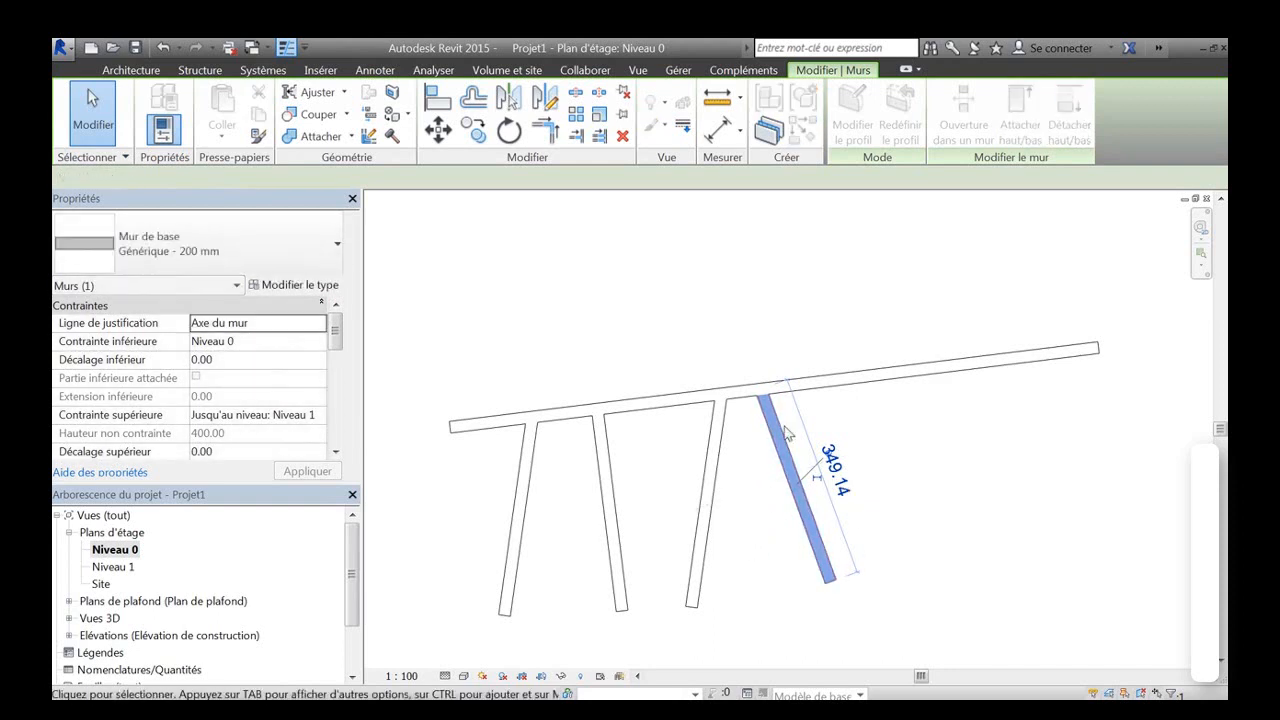
pyautogui.moveTo(781, 431); pyautogui.dragTo(834, 423)
pyautogui.moveTo(786, 457)
pyautogui.mouseDown()
pyautogui.moveTo(740, 528)
pyautogui.moveTo(779, 438)
pyautogui.mouseUp()
pyautogui.press('Escape')
# Try to delete the pinned short wall, and dismiss the resulting warning.
pyautogui.click(785, 442)
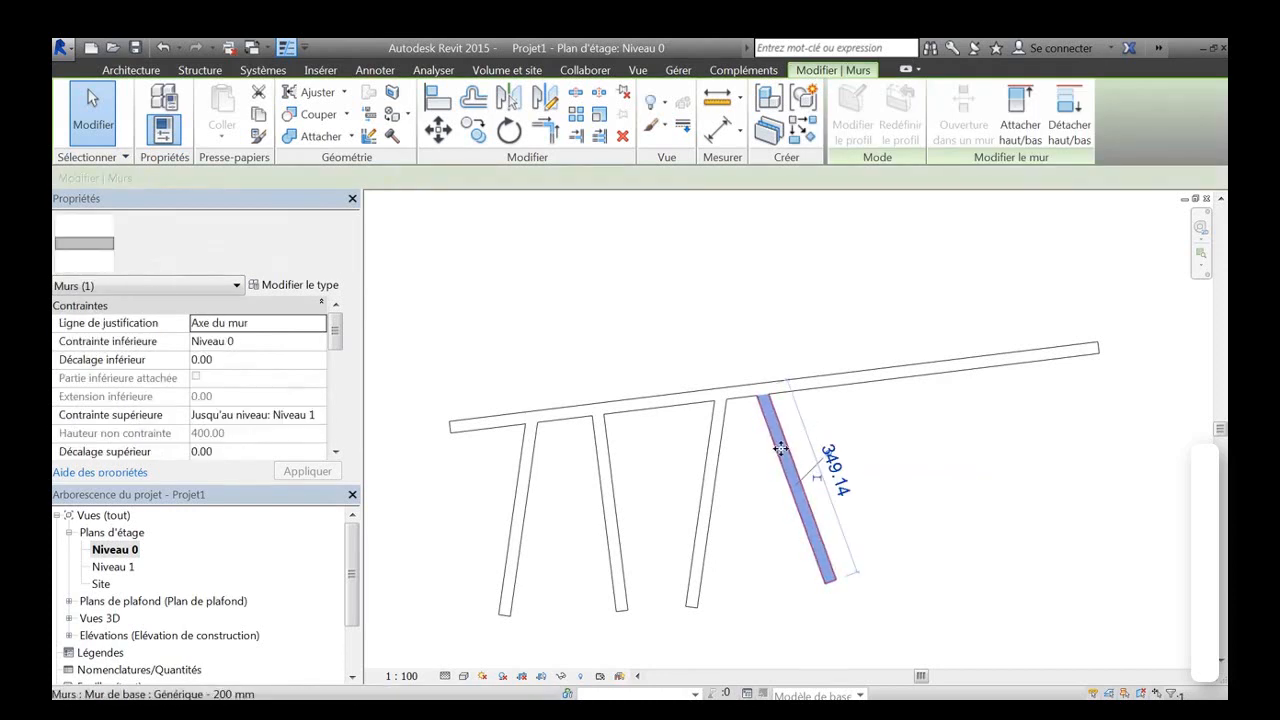
pyautogui.press('Delete')
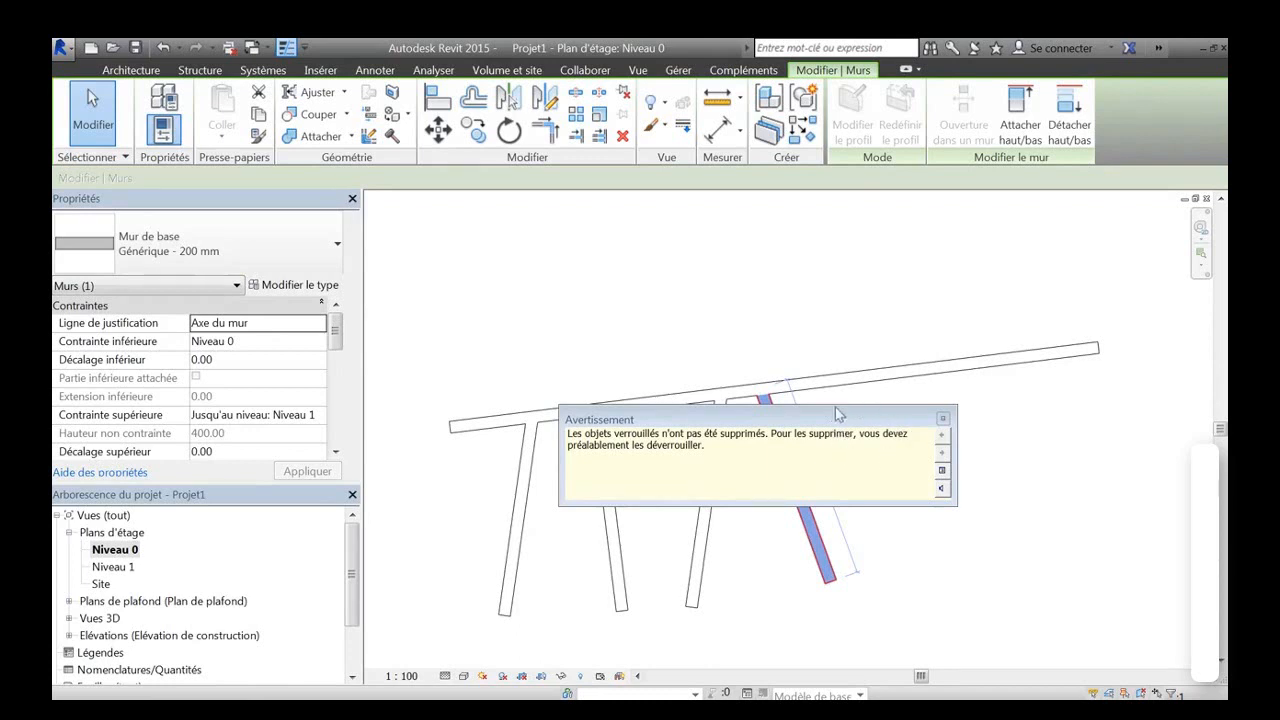
pyautogui.moveTo(831, 406); pyautogui.dragTo(825, 274)
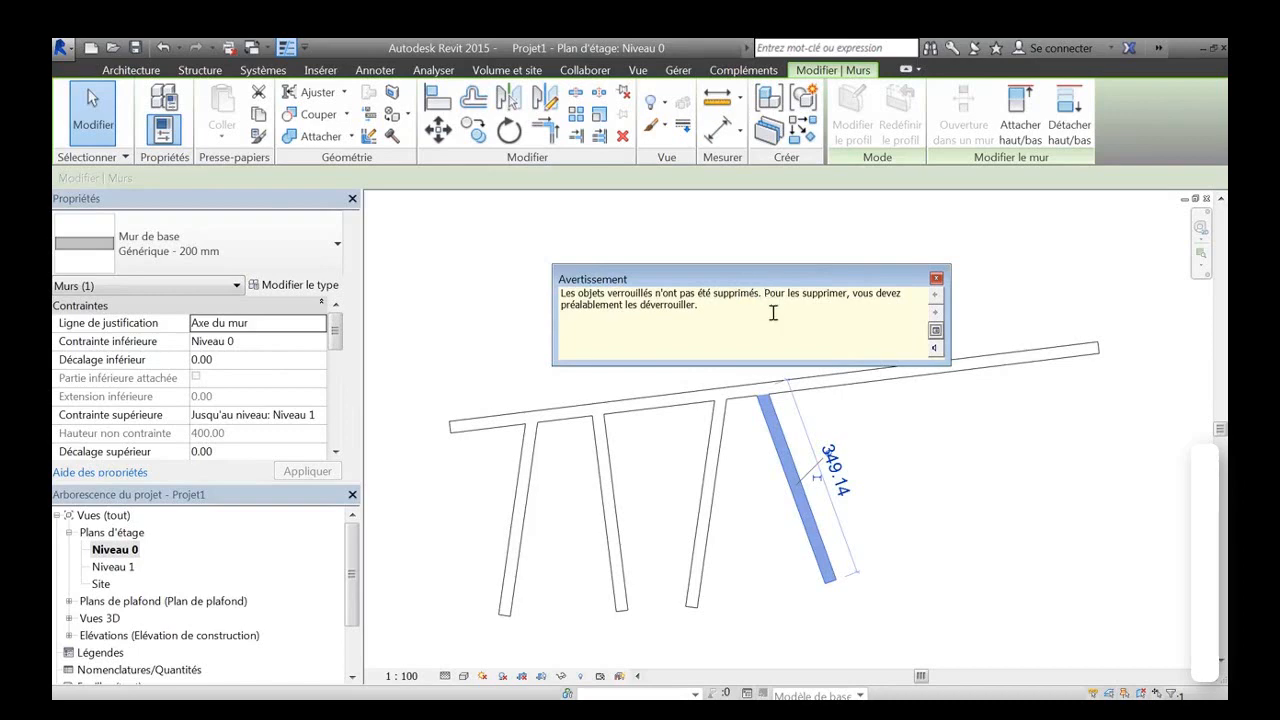
pyautogui.click(937, 283)
pyautogui.click(917, 523)
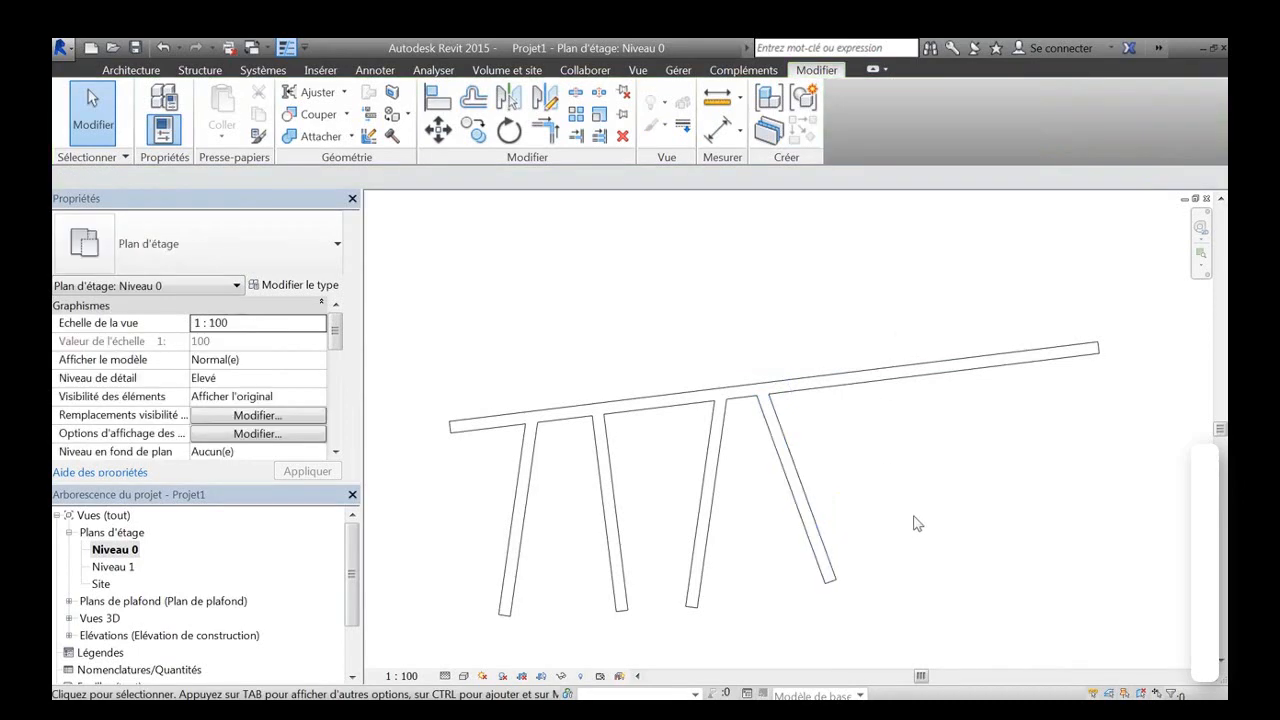
# Unpin the rightmost short wall and delete it from the floor plan.
pyautogui.click(782, 430)
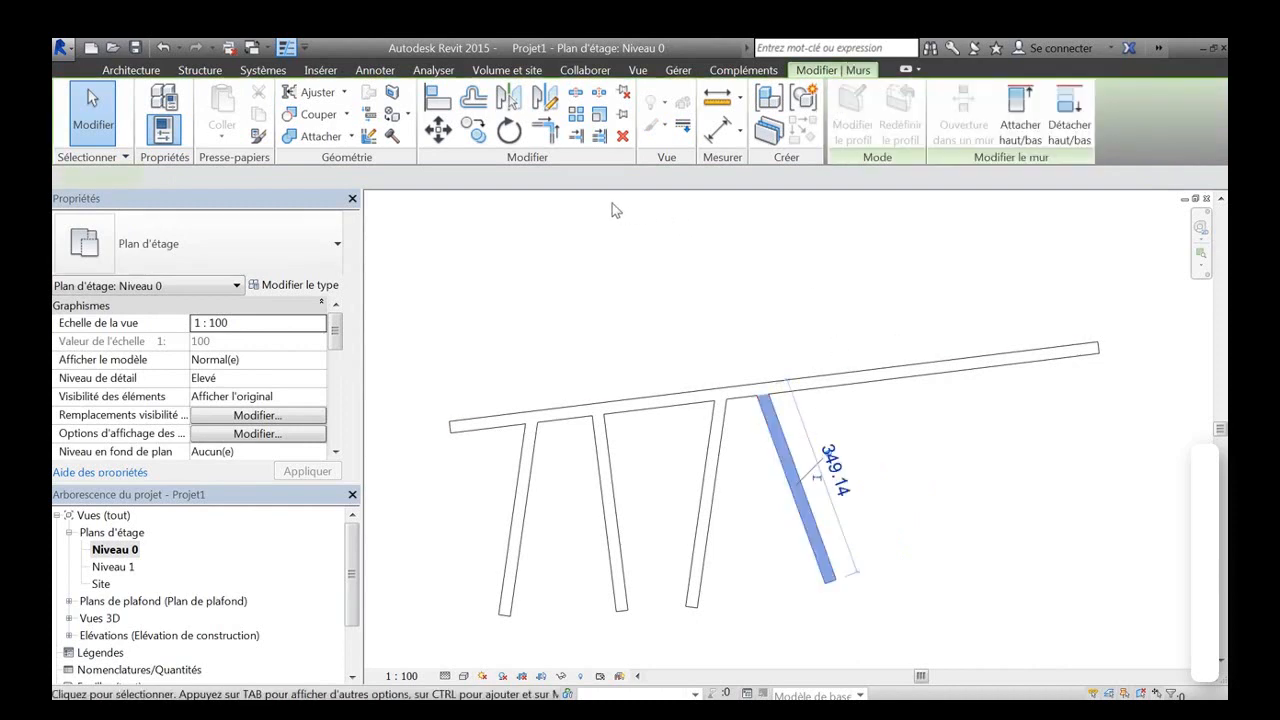
pyautogui.click(625, 95)
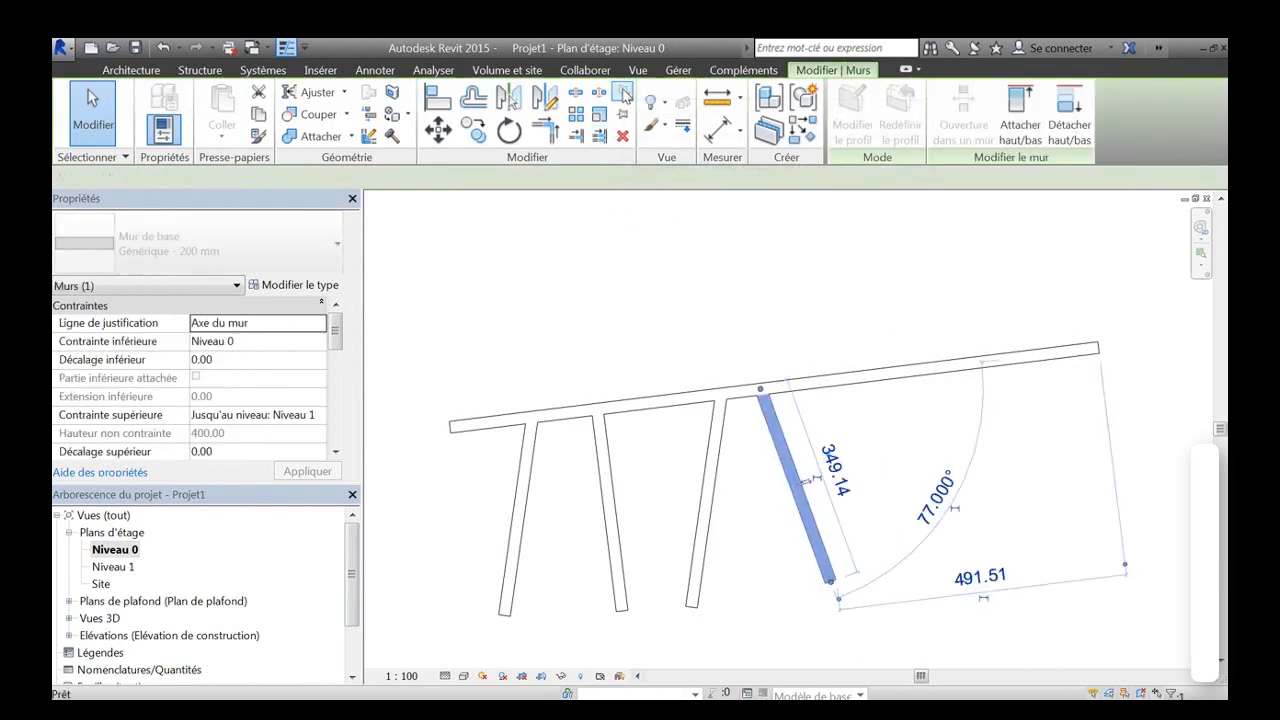
pyautogui.click(843, 286)
pyautogui.click(787, 470)
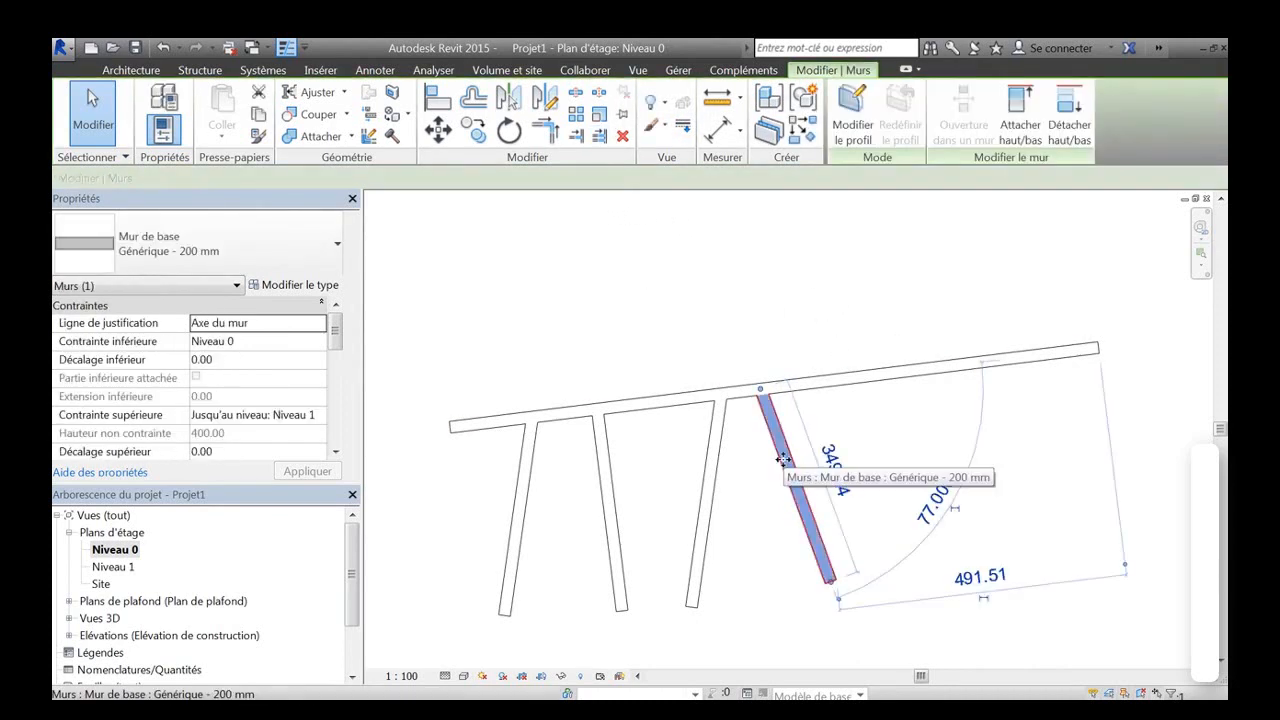
pyautogui.press('Delete')
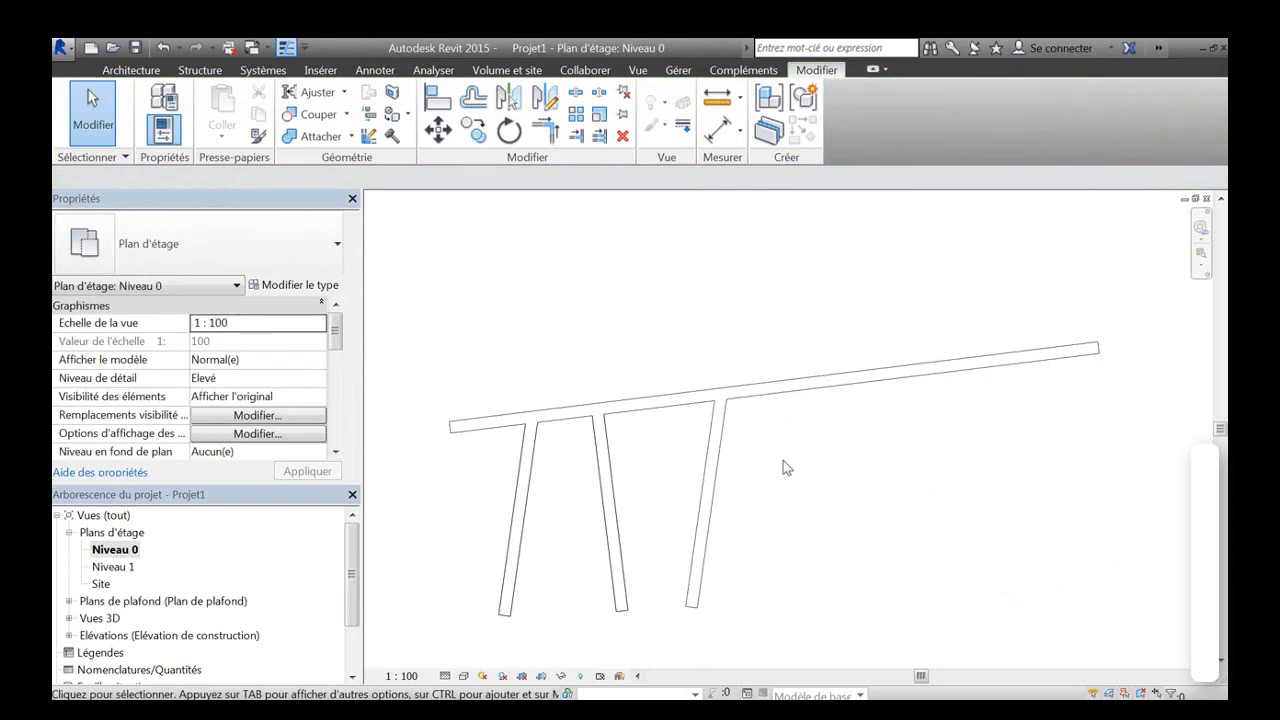
# Delete the two rightmost of the three remaining short walls below the long wall.
pyautogui.click(710, 448)
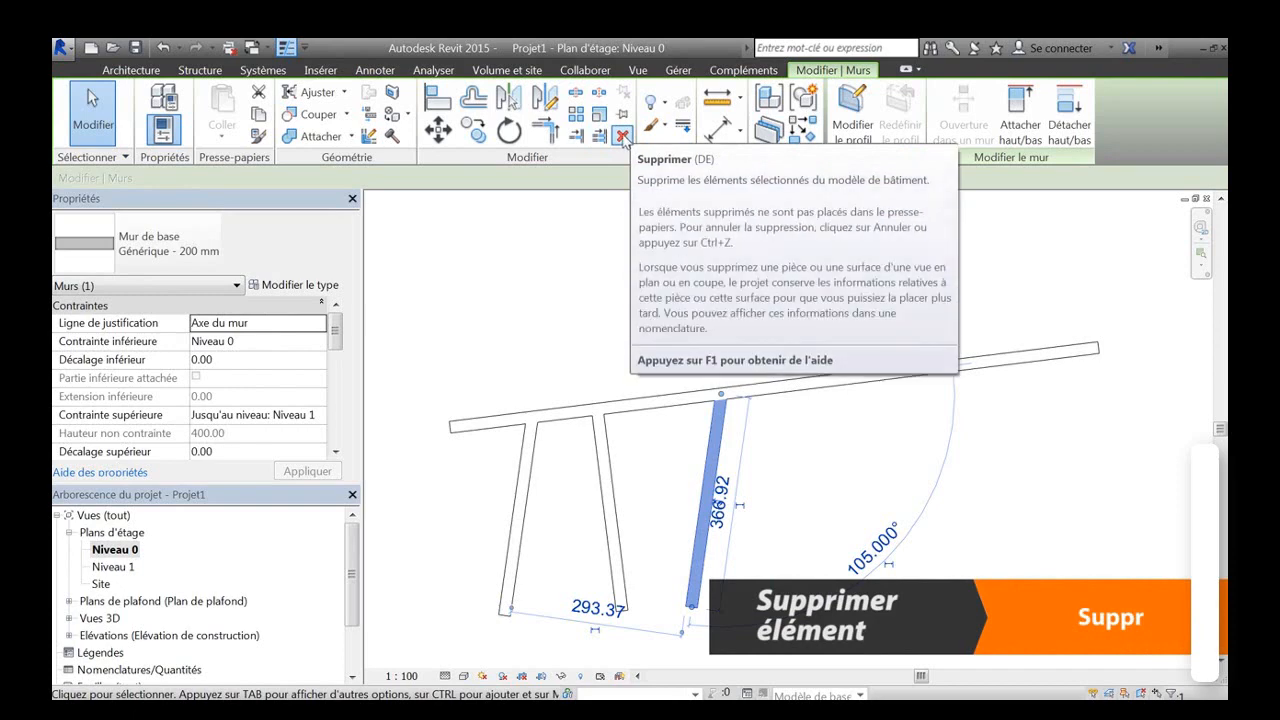
pyautogui.click(622, 135)
pyautogui.click(611, 457)
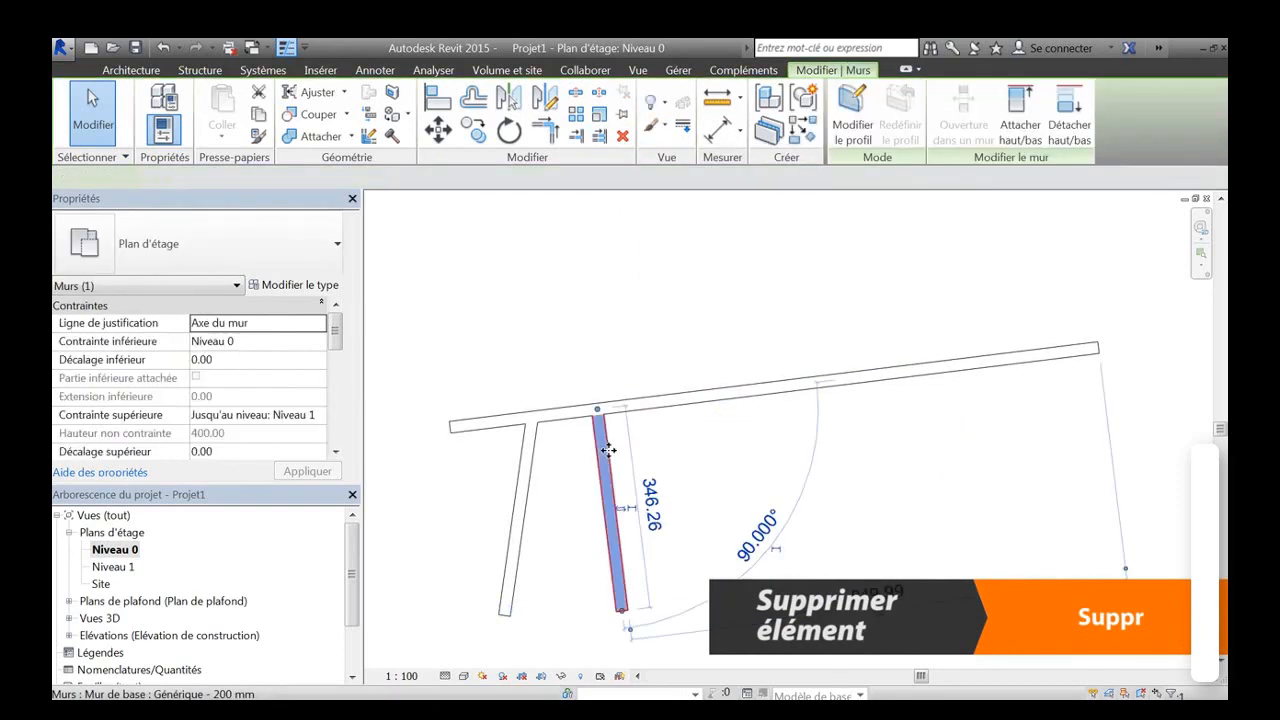
pyautogui.press('Delete')
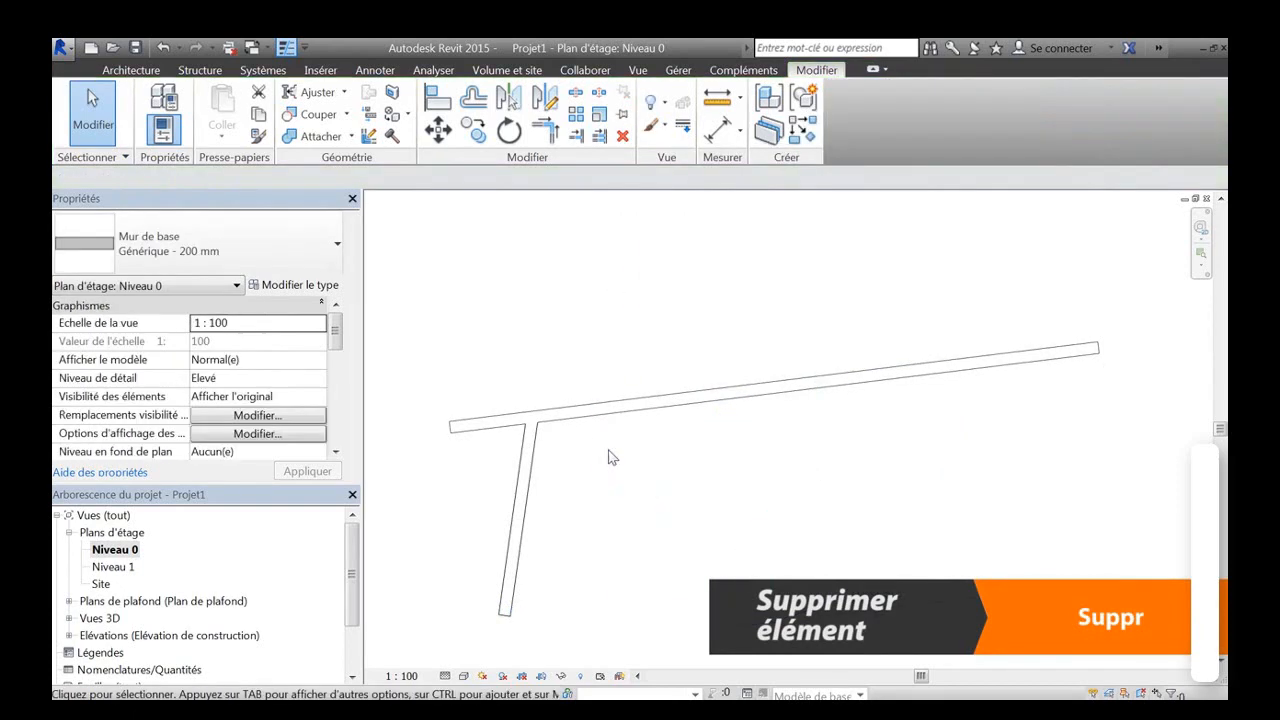